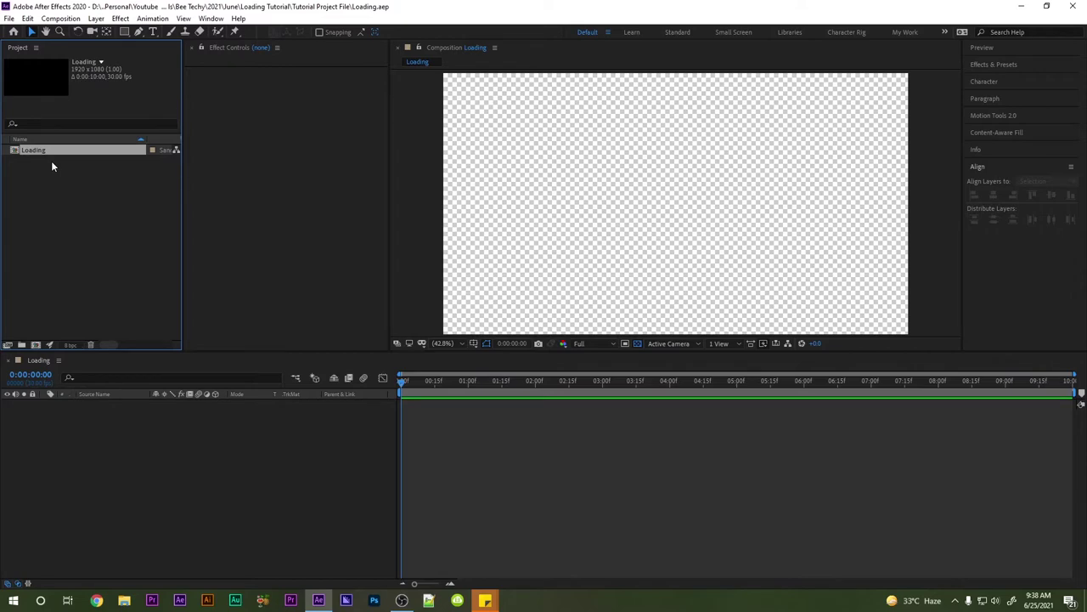
Check the Loading comp settings, then add a black full-frame solid named BG.
key(ctrl+k)
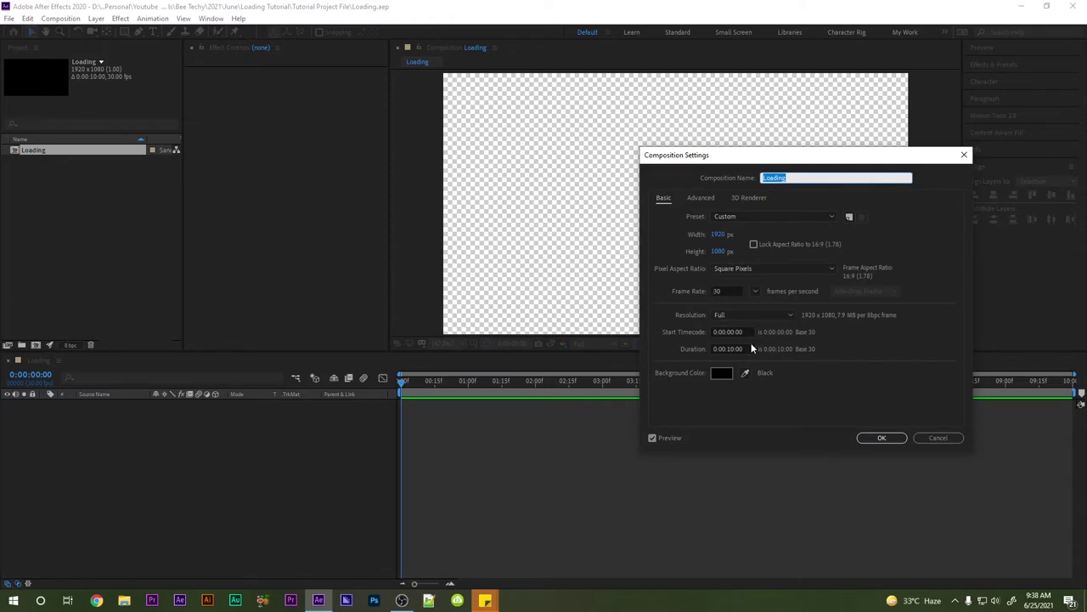
click(883, 441)
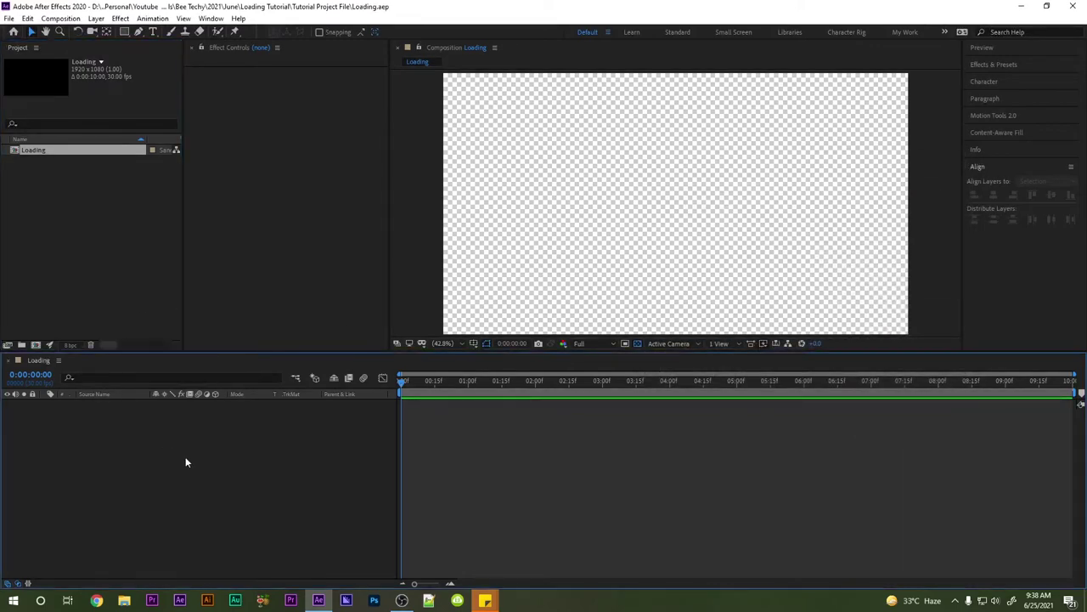
right_click(186, 459)
mouse_move(255, 465)
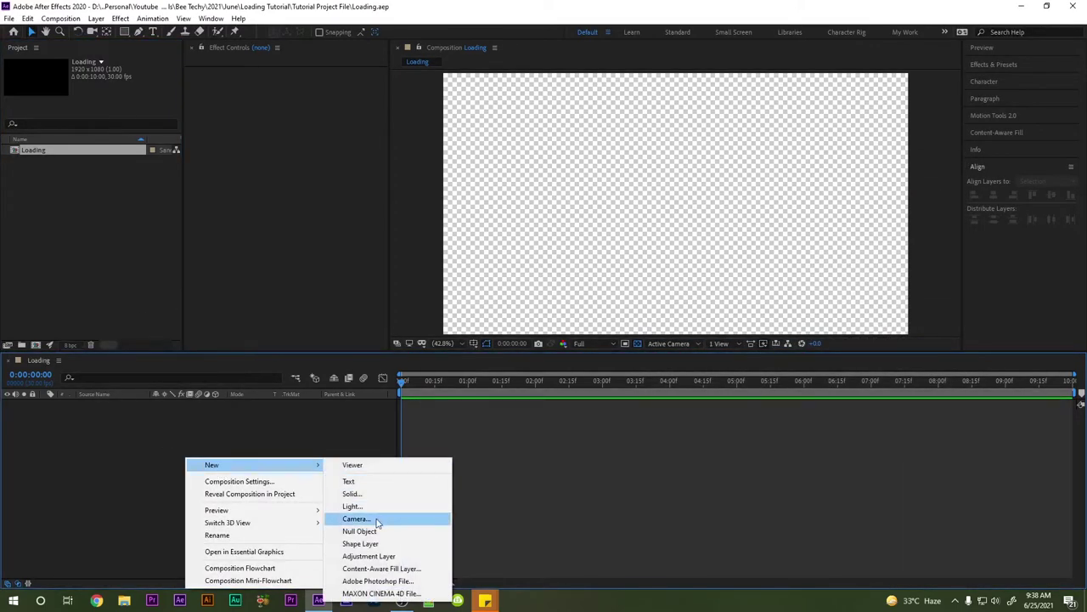
click(353, 494)
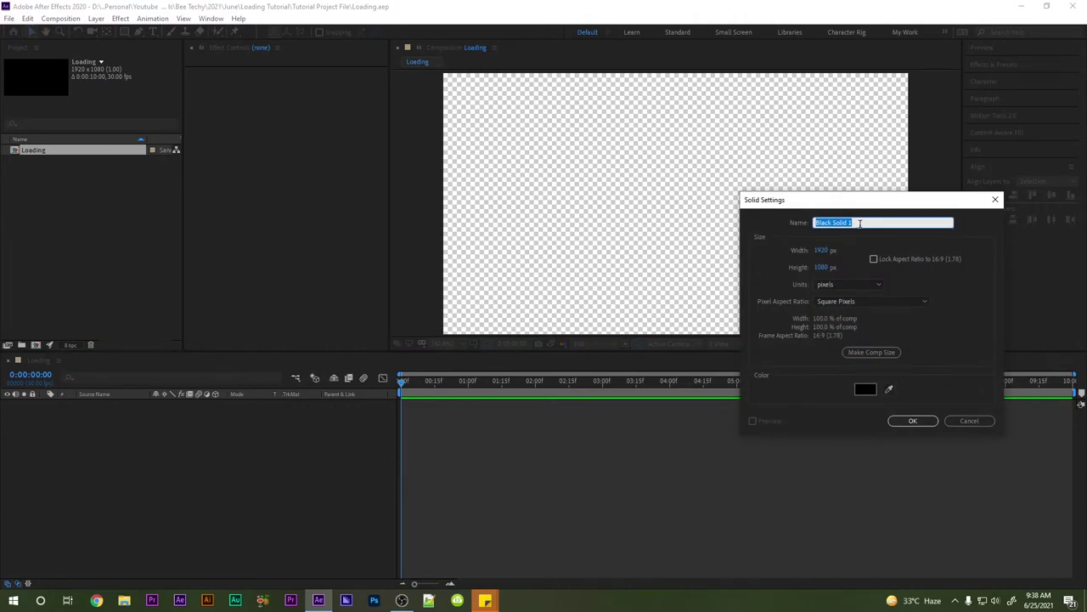
text(BG)
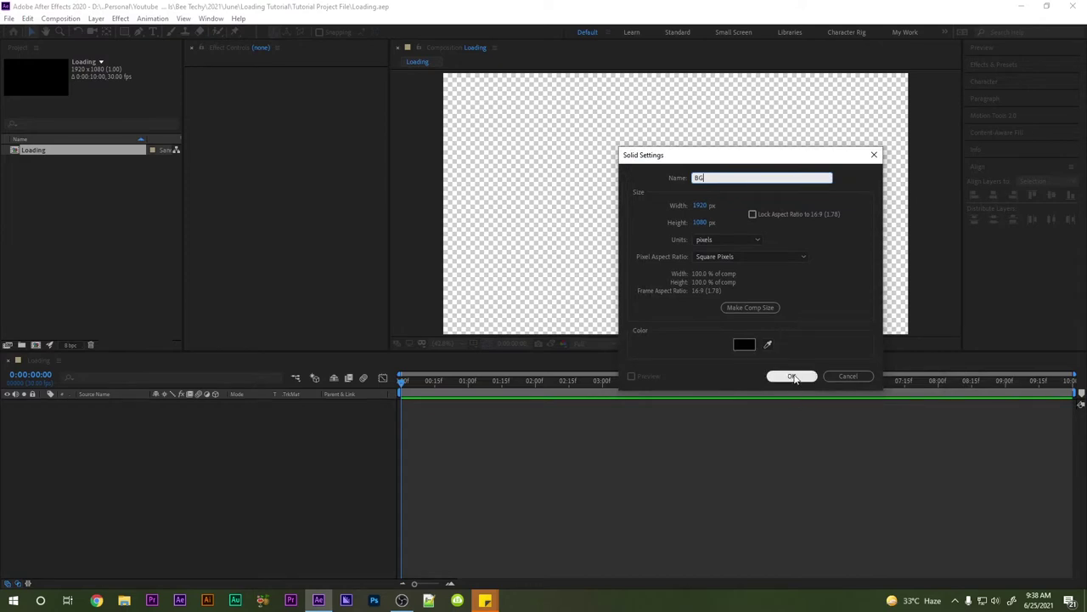
click(793, 376)
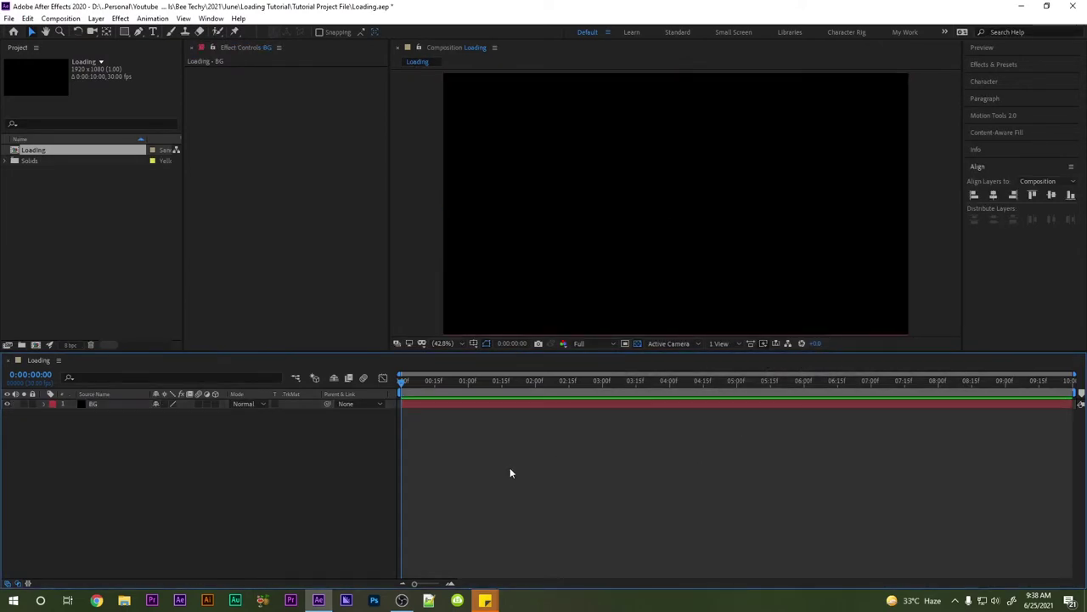
Draw a white circle near the comp centre with the Ellipse Tool, creating Shape Layer 1.
drag(125, 32, 154, 58)
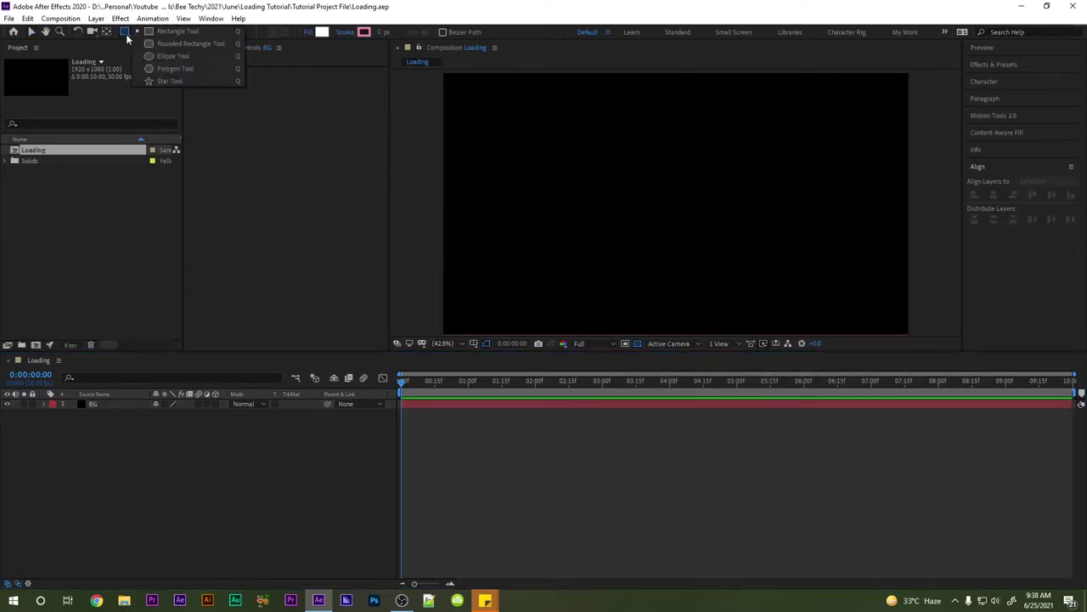
click(172, 57)
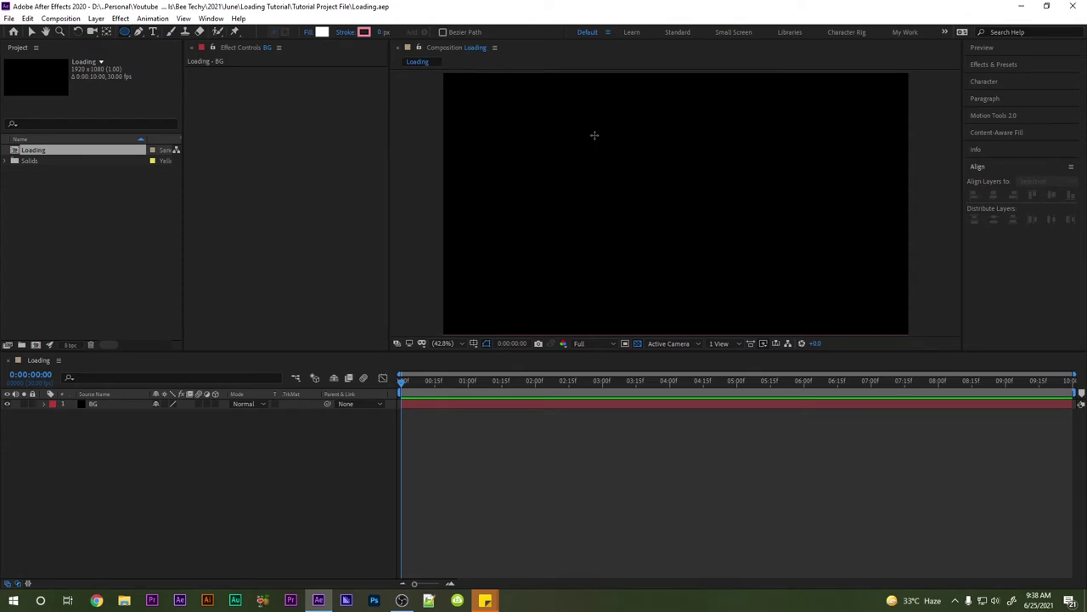
drag(594, 134, 687, 265)
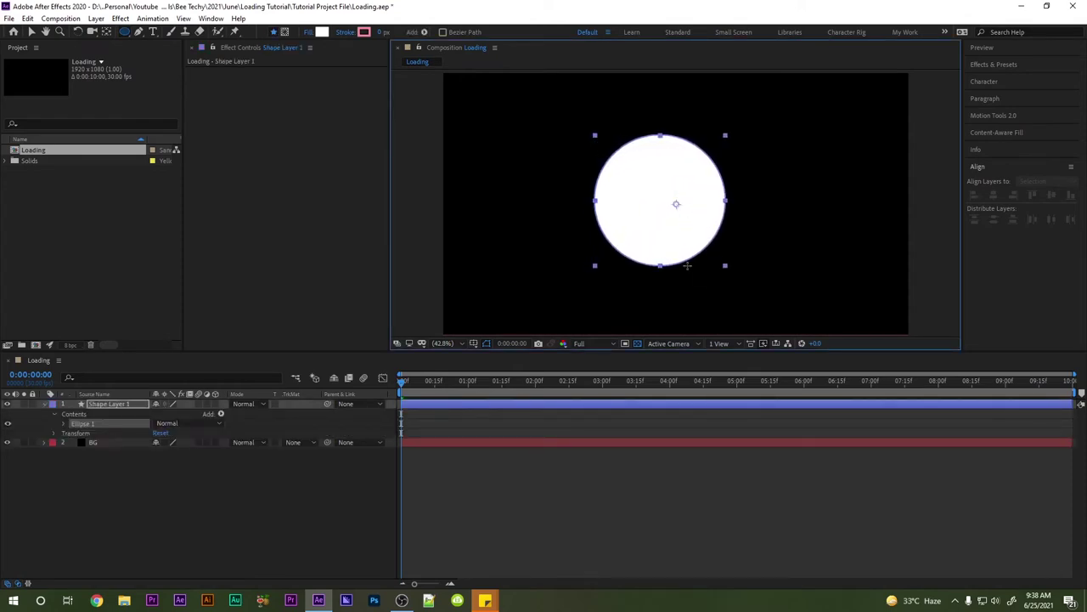
drag(687, 265, 693, 270)
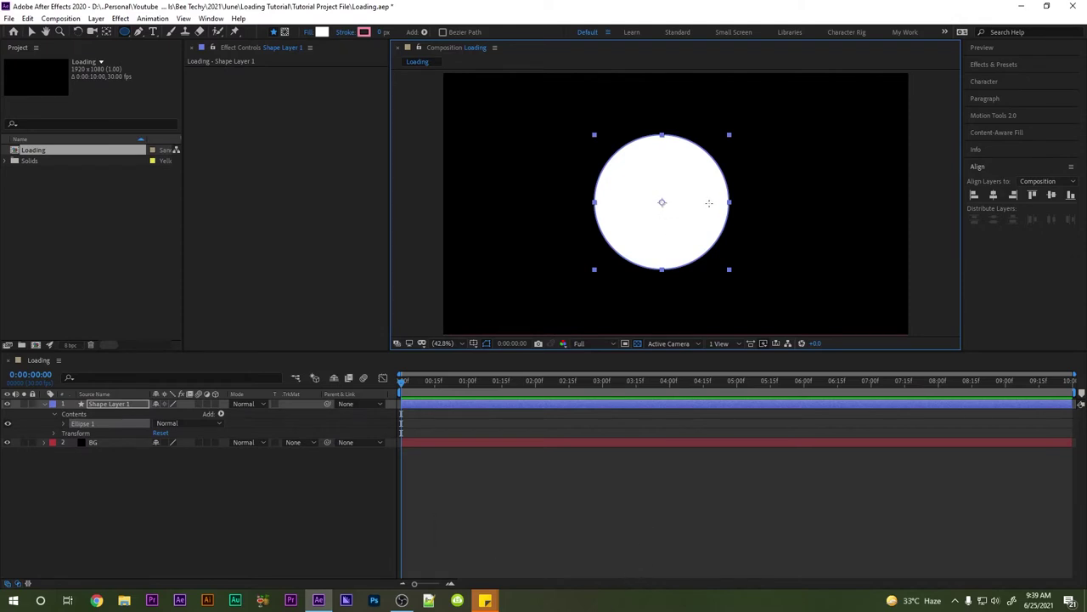
Open the General preferences and close them without changes.
click(27, 18)
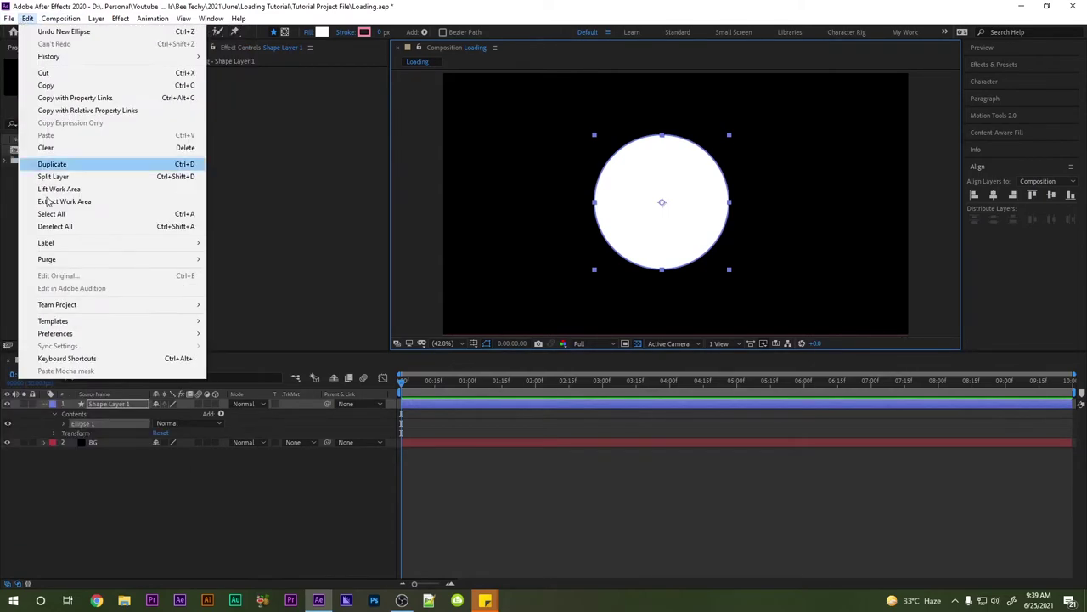
mouse_move(56, 333)
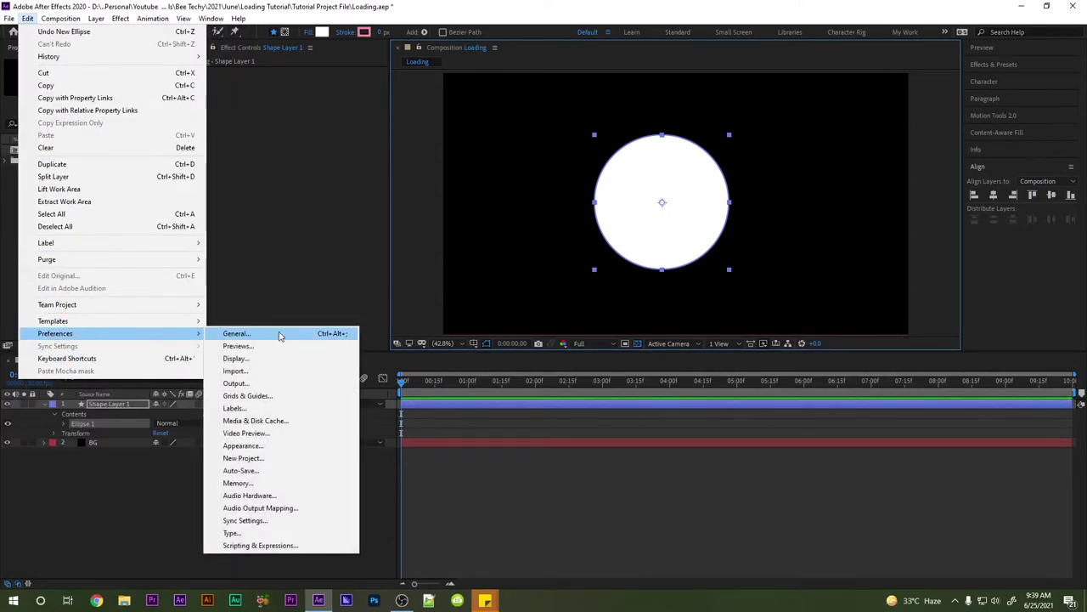
click(247, 335)
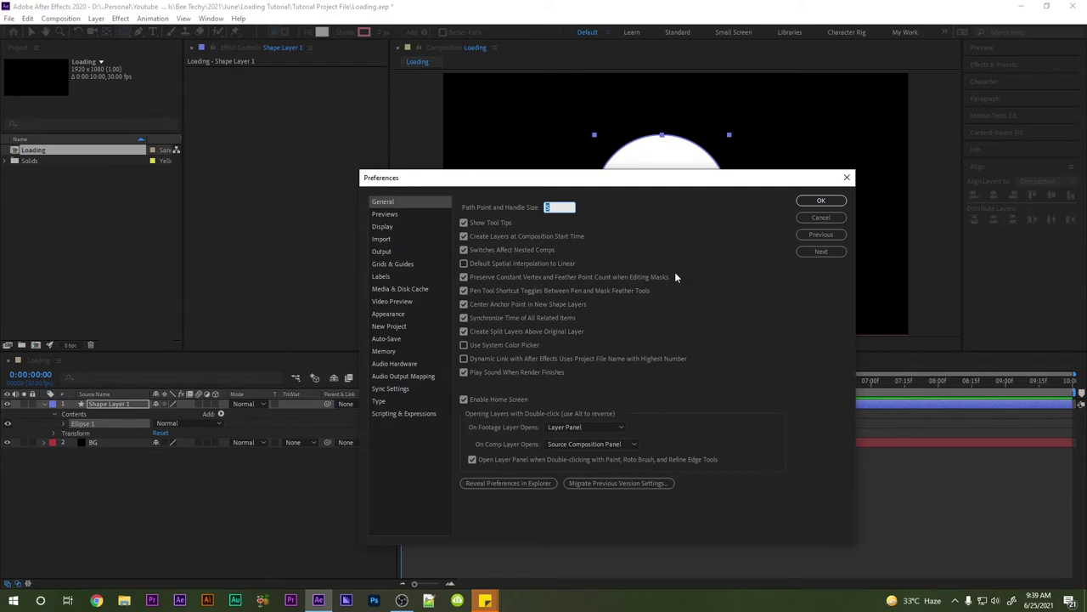
click(821, 201)
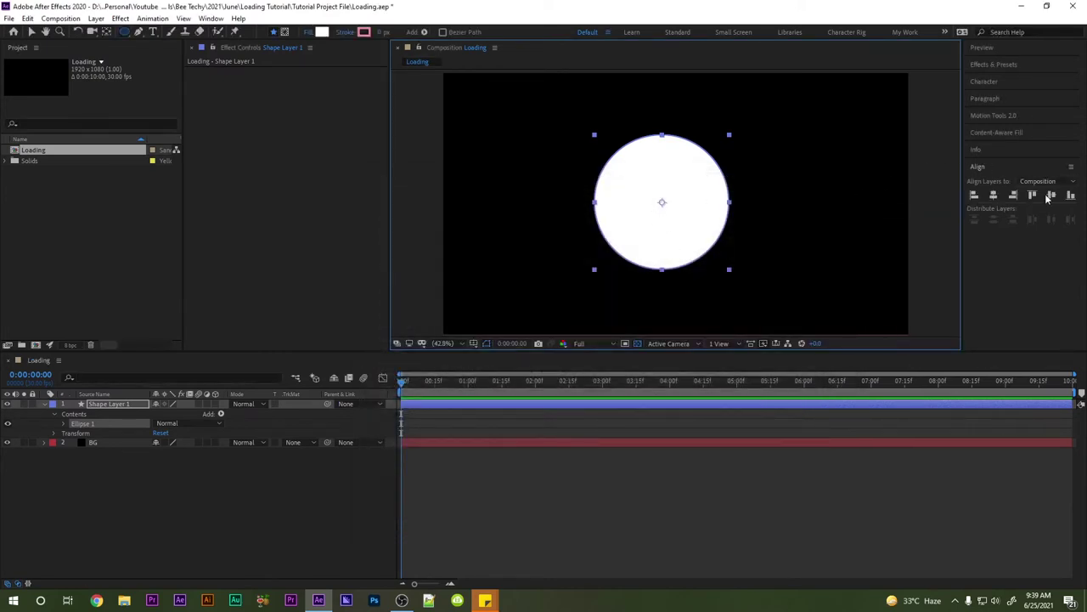
Align the circle to the composition's horizontal and vertical centre.
click(993, 195)
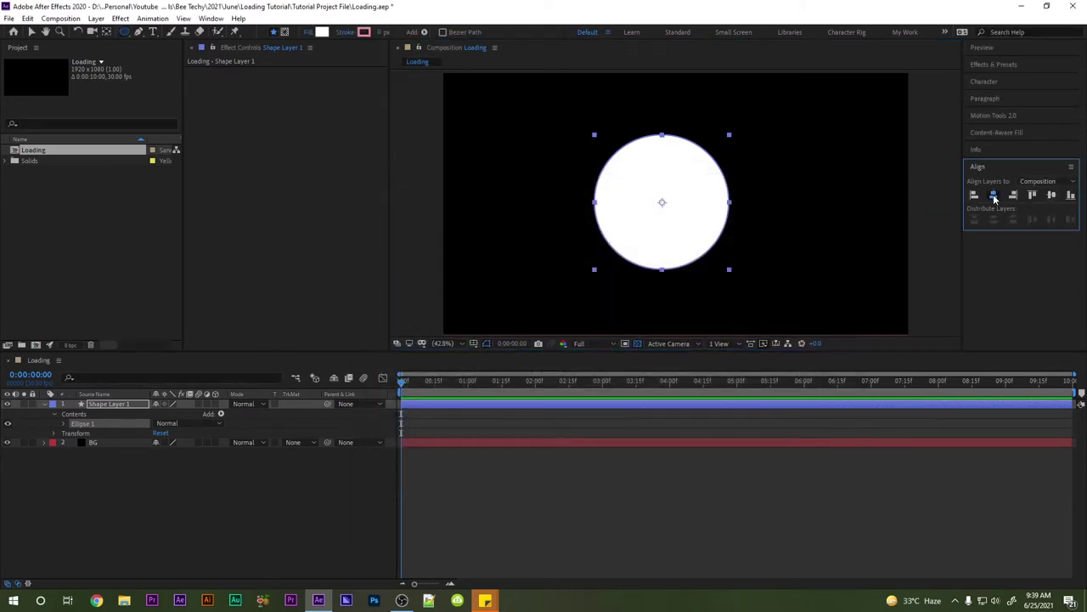
click(1051, 195)
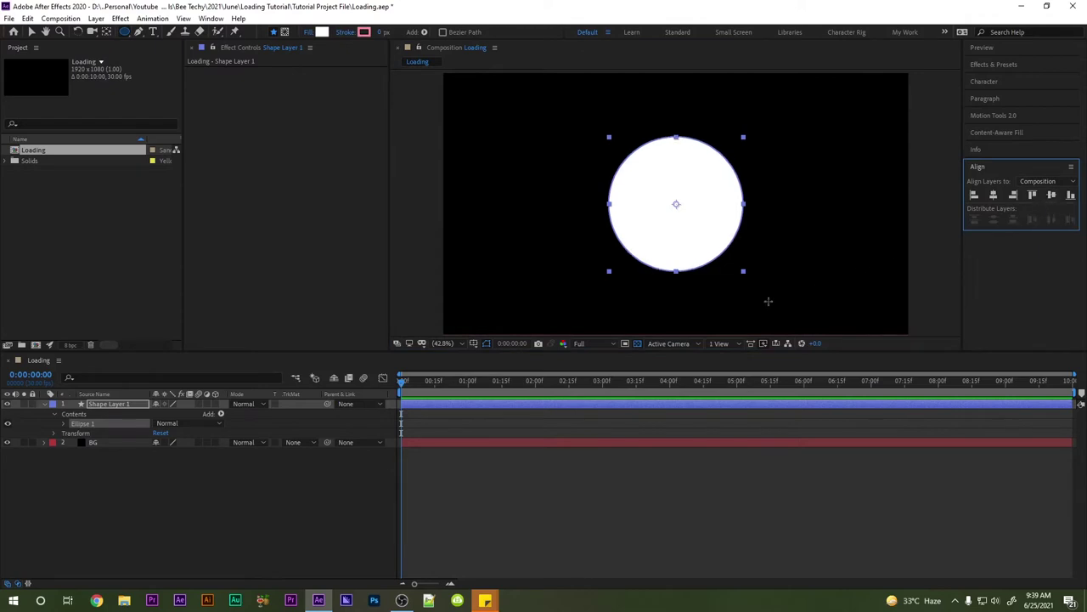
click(97, 406)
Rename Shape Layer 1 to Circle.
key(Return)
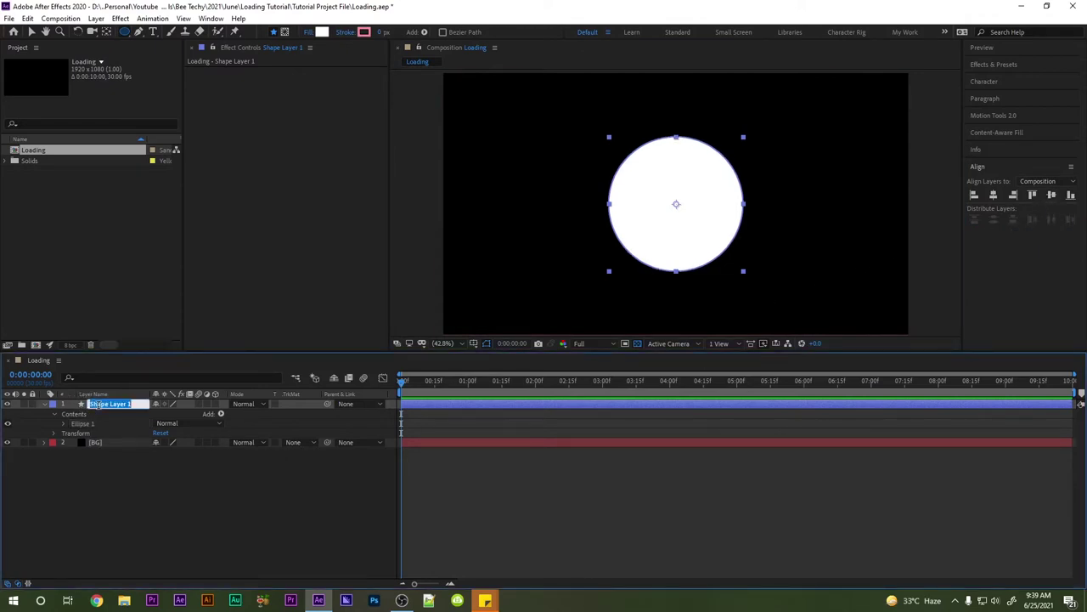
text(Circle)
key(Return)
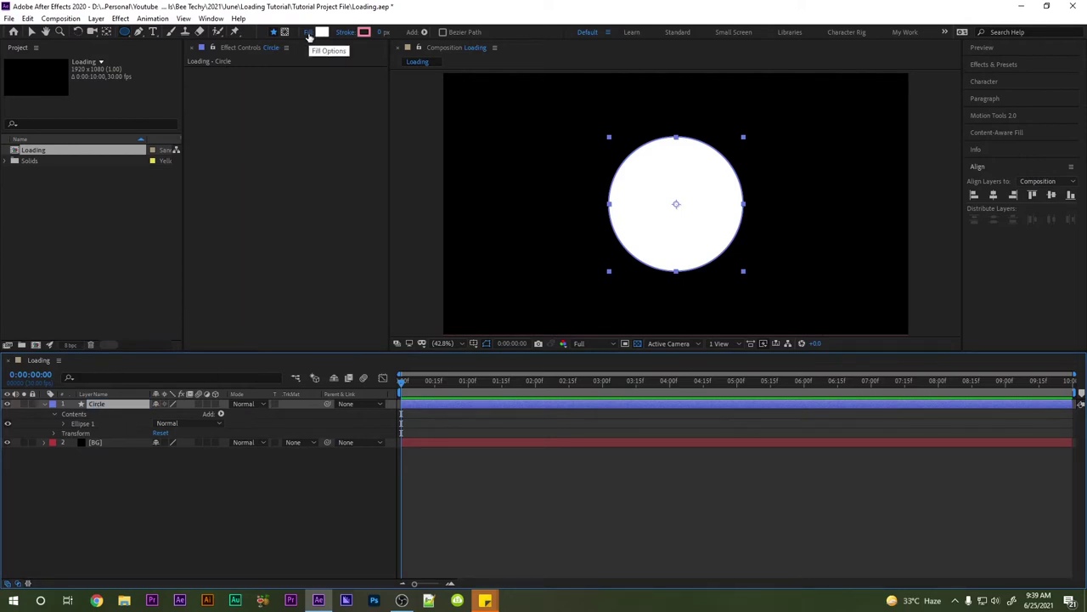
Set the circle's fill to None and widen its pink stroke to 45 px.
click(308, 35)
click(834, 268)
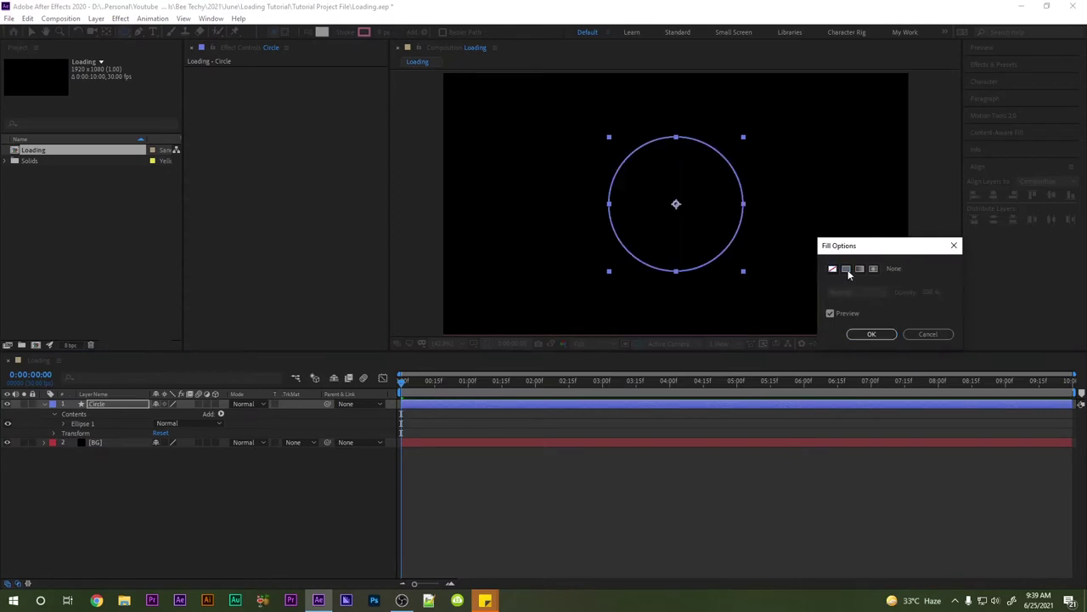
click(872, 334)
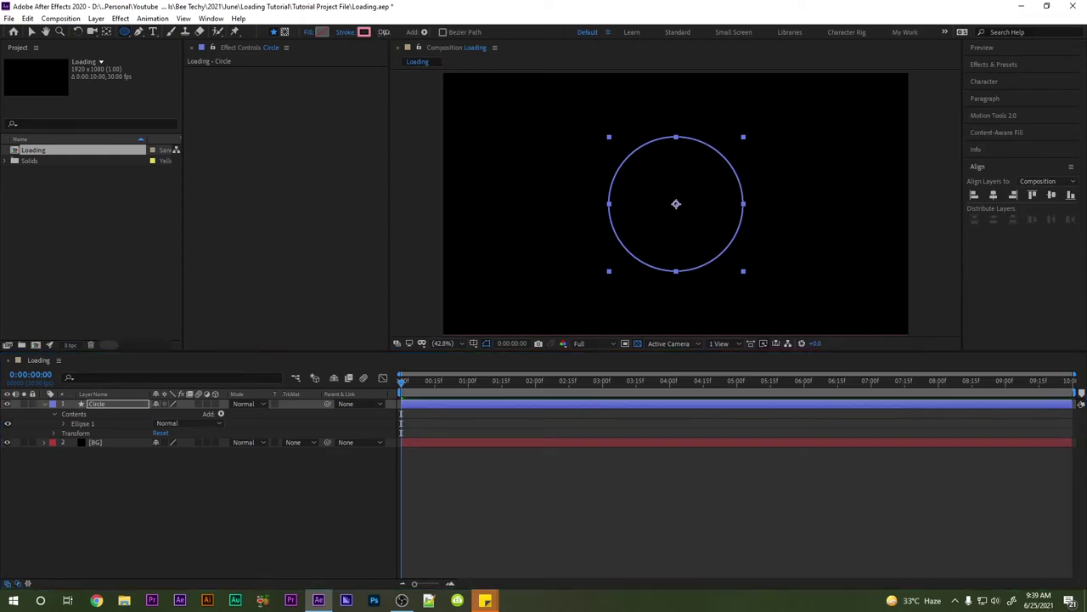
drag(378, 35, 406, 32)
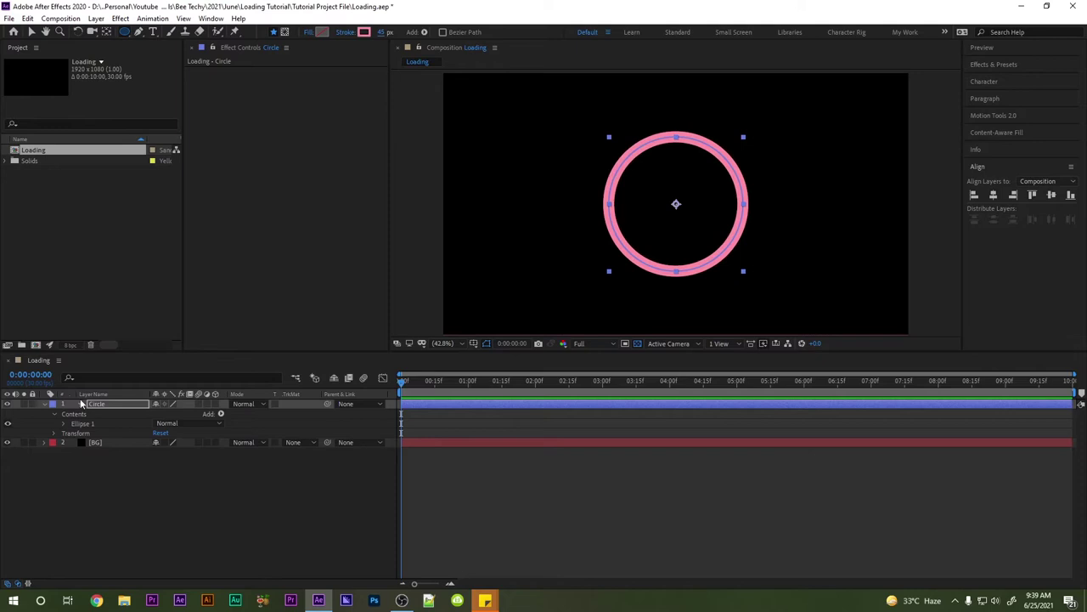
click(47, 407)
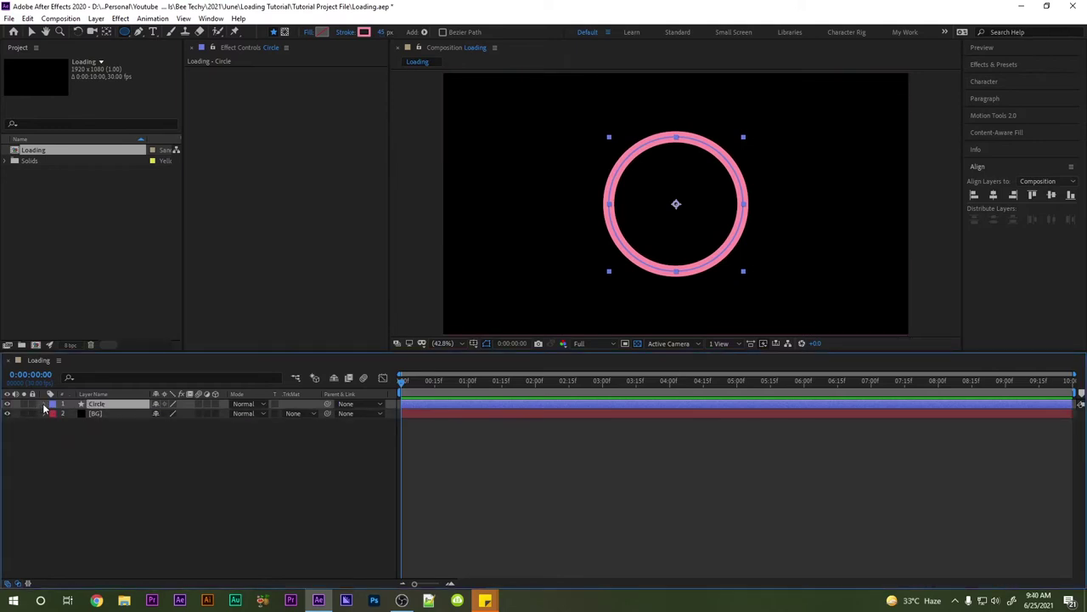
click(45, 406)
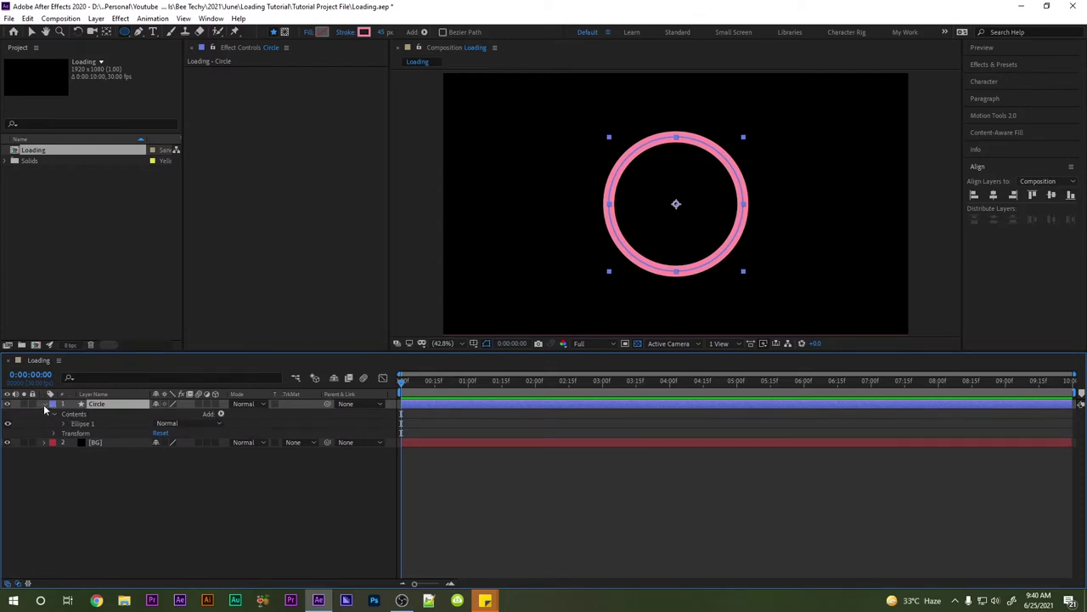
Add Trim Paths to the Circle layer's contents and reveal its Start, End and Offset.
click(221, 416)
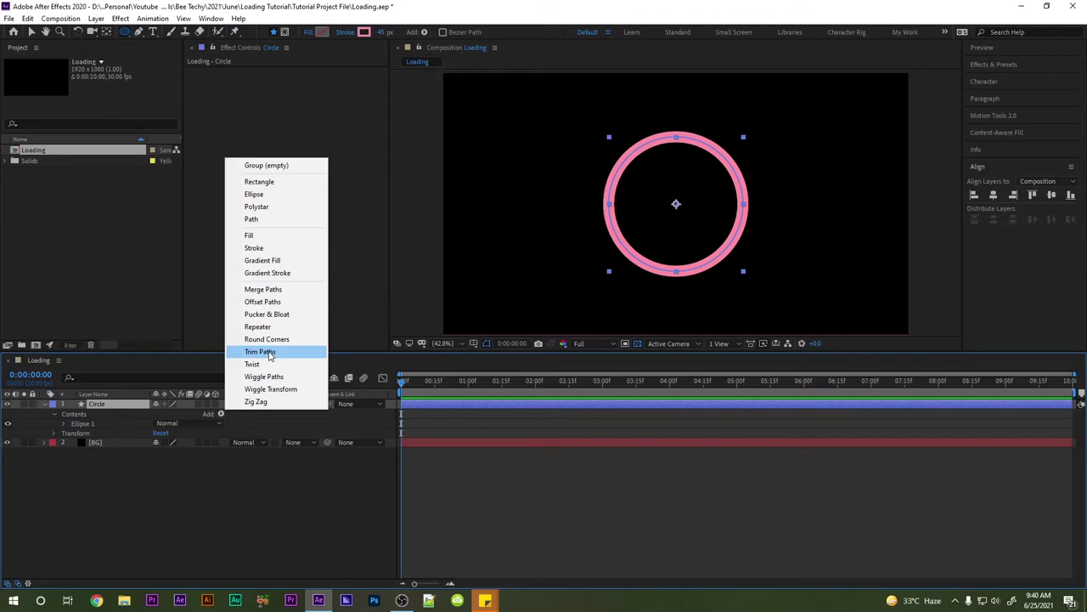
click(270, 354)
click(65, 434)
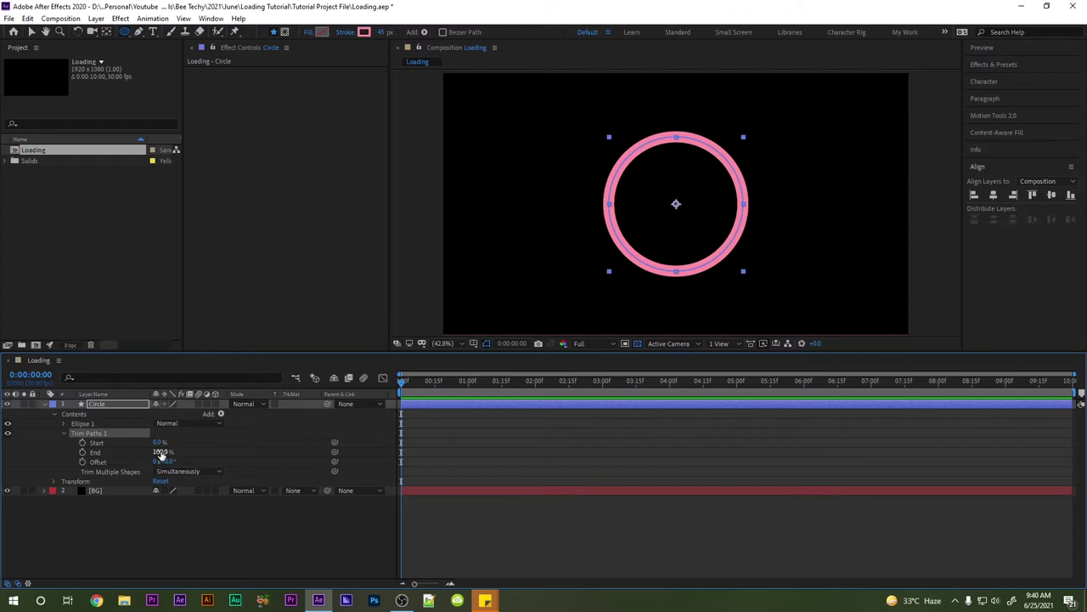
Lower Trim Paths End to 0% so no pink stroke shows.
mouse_move(160, 453)
mouse_down()
mouse_move(125, 451)
mouse_move(151, 451)
mouse_up()
click(158, 452)
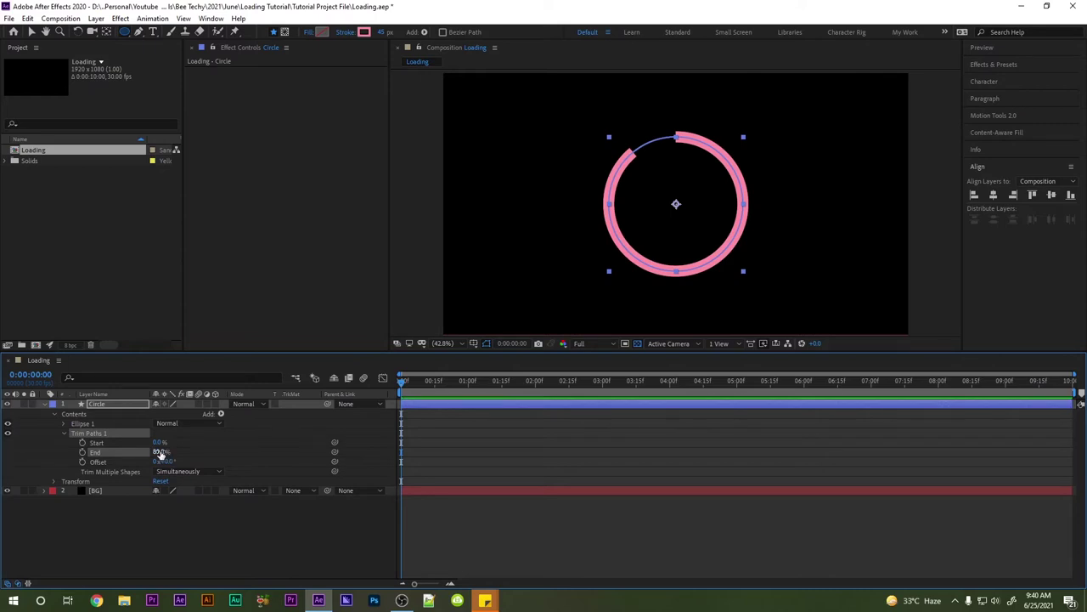
key(Return)
drag(158, 451, 101, 453)
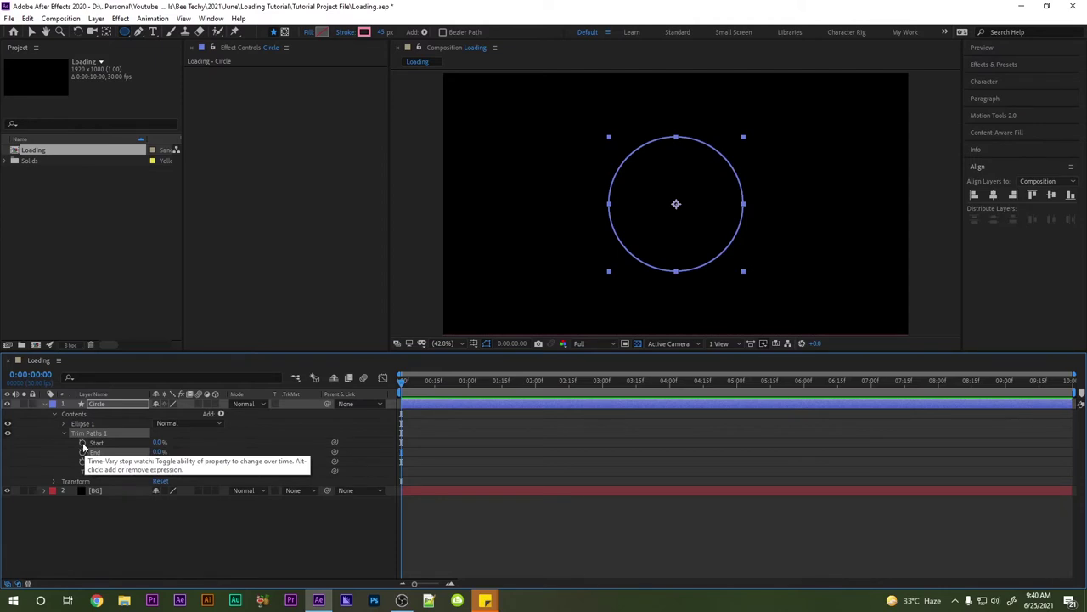
Keyframe Trim Paths Start at 0% at 0:00 and 90% at 2:00.
click(83, 443)
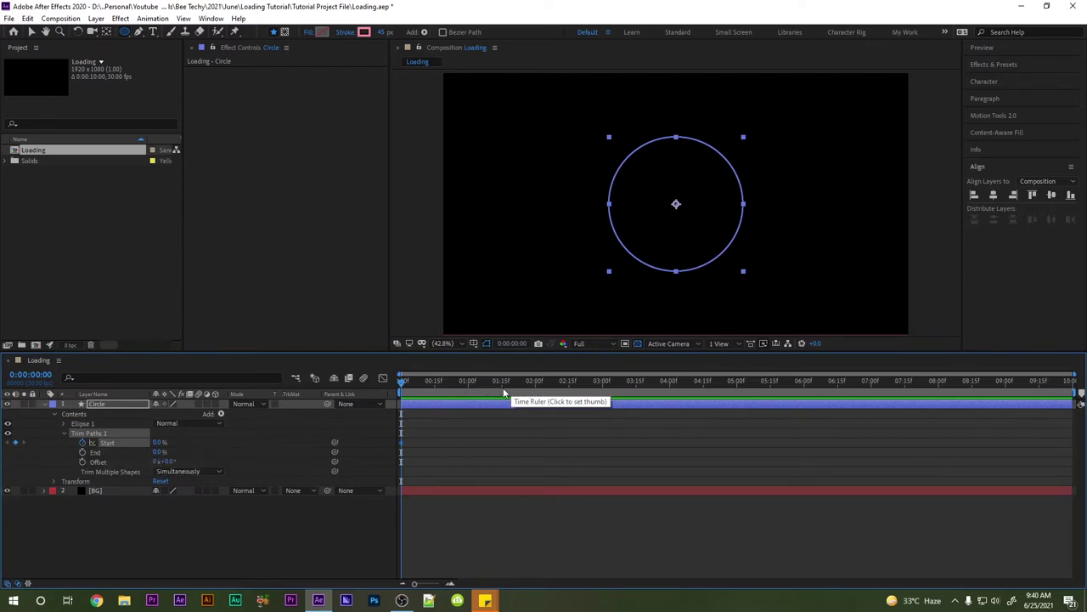
click(535, 384)
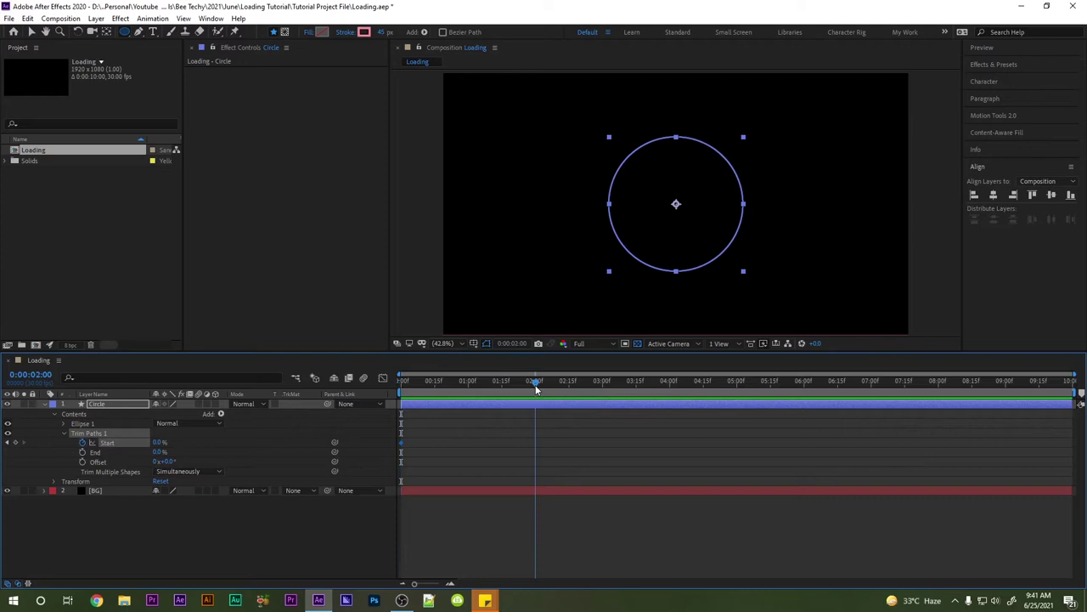
click(160, 443)
text(20)
key(Return)
drag(170, 443, 224, 448)
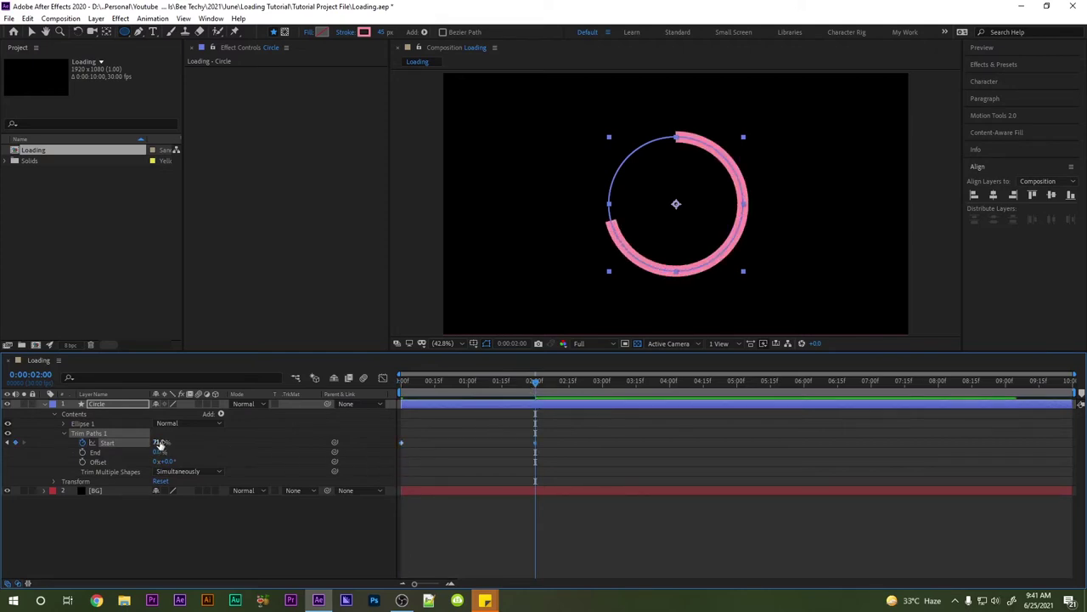
text(0)
key(Return)
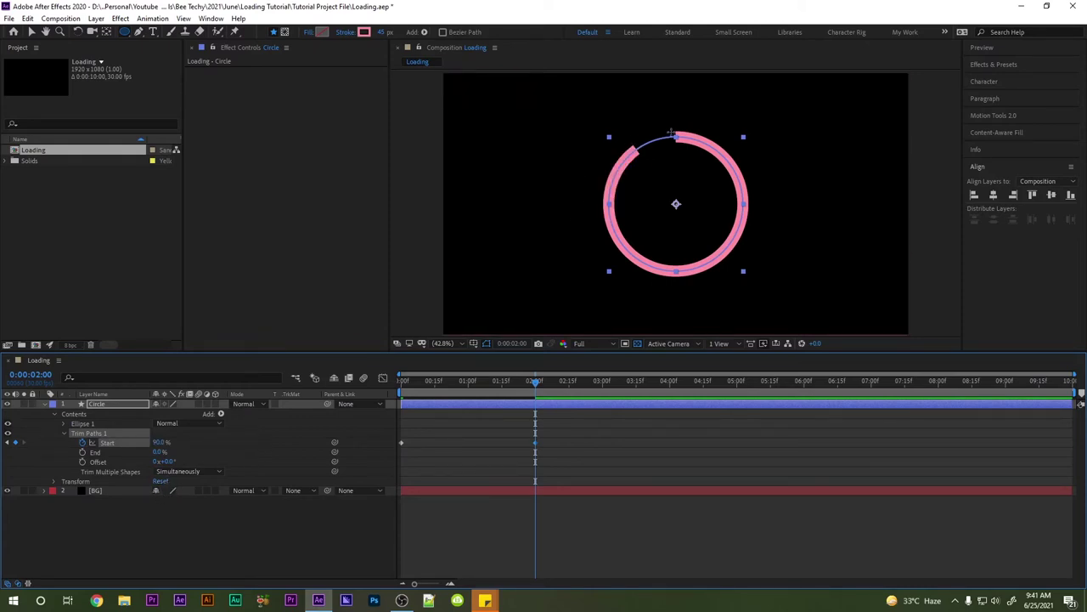
Set Stroke 1's Line Cap under Ellipse 1 to Round Cap.
click(62, 424)
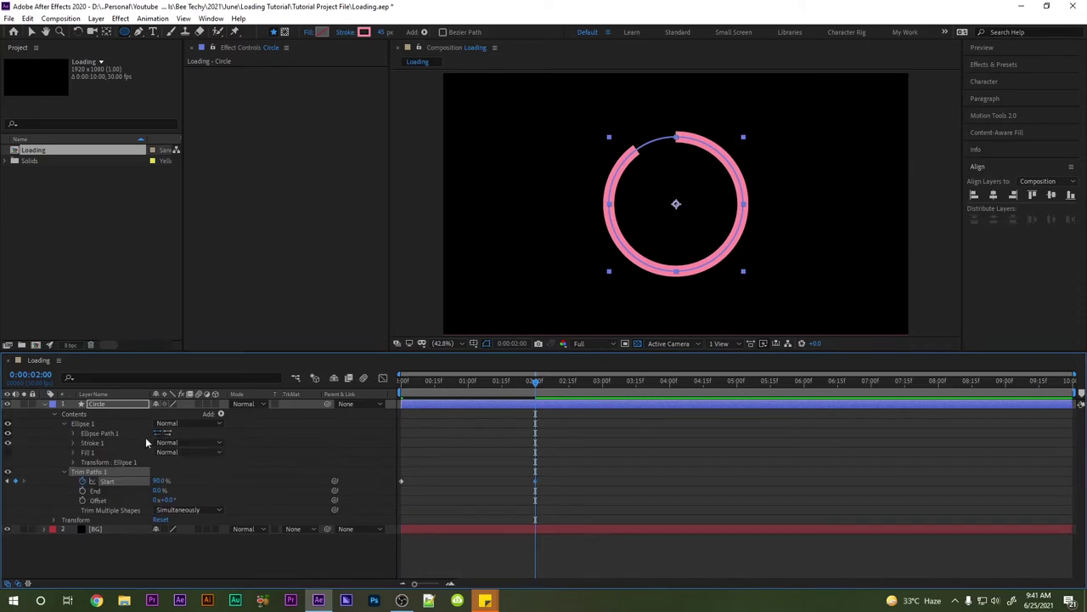
click(72, 443)
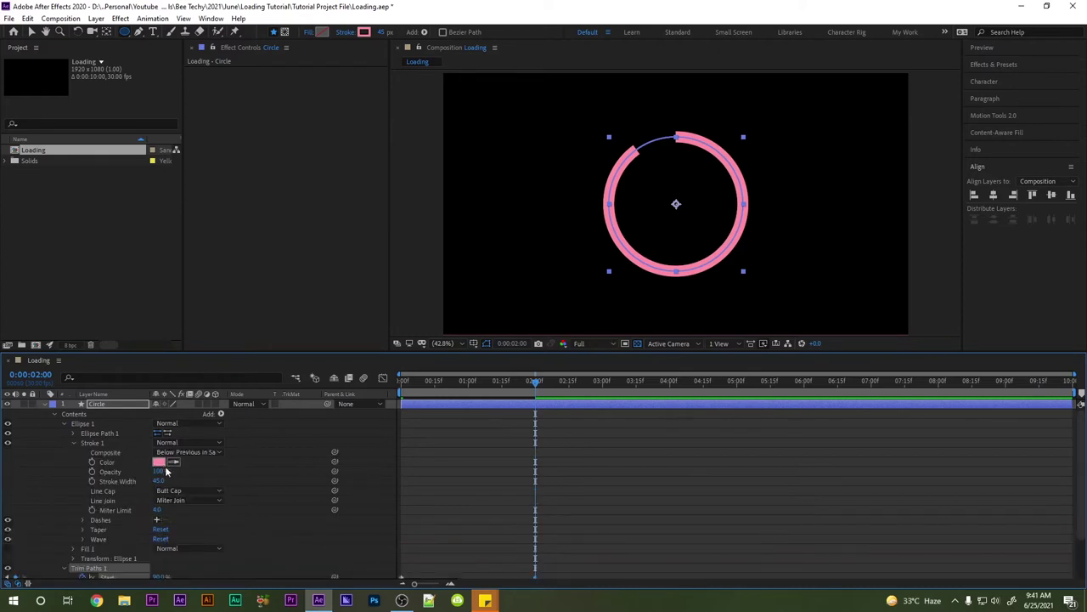
click(180, 493)
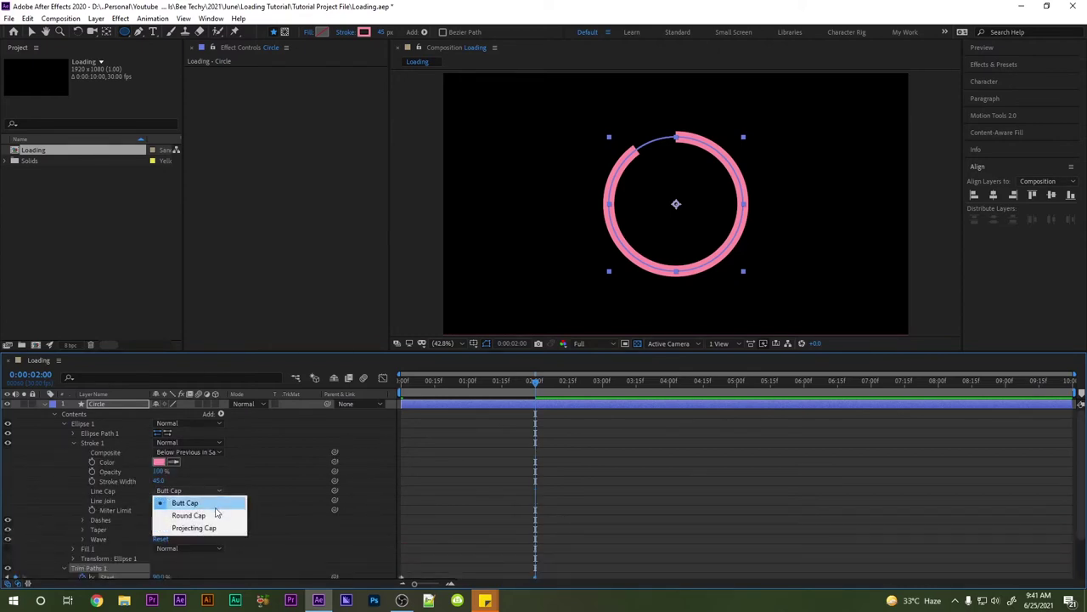
click(191, 514)
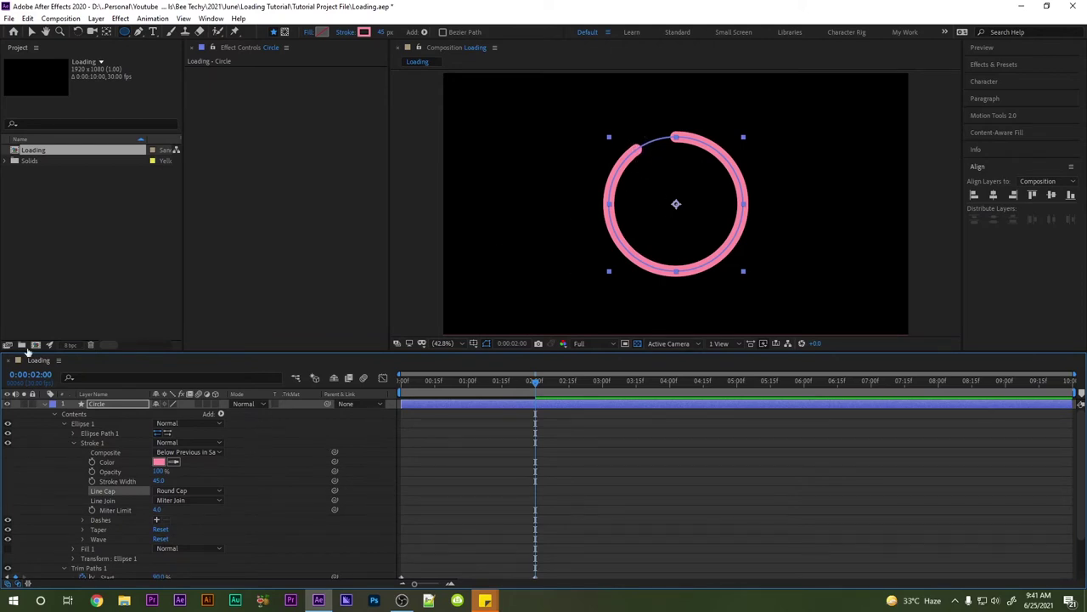
Collapse Circle, show only keyframed properties with U, and select both Start keyframes.
click(43, 405)
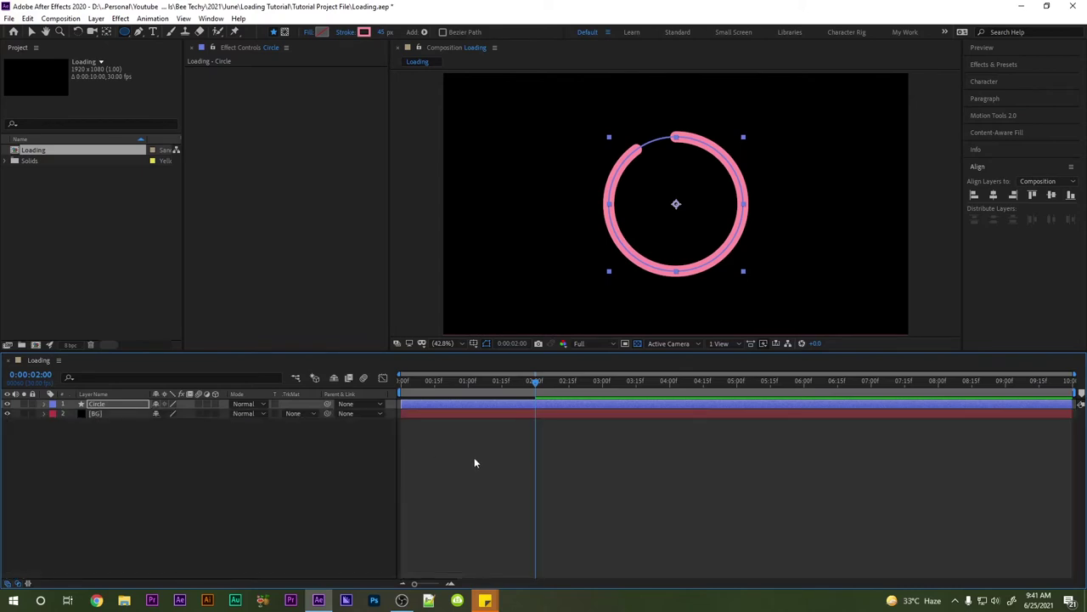
key(u)
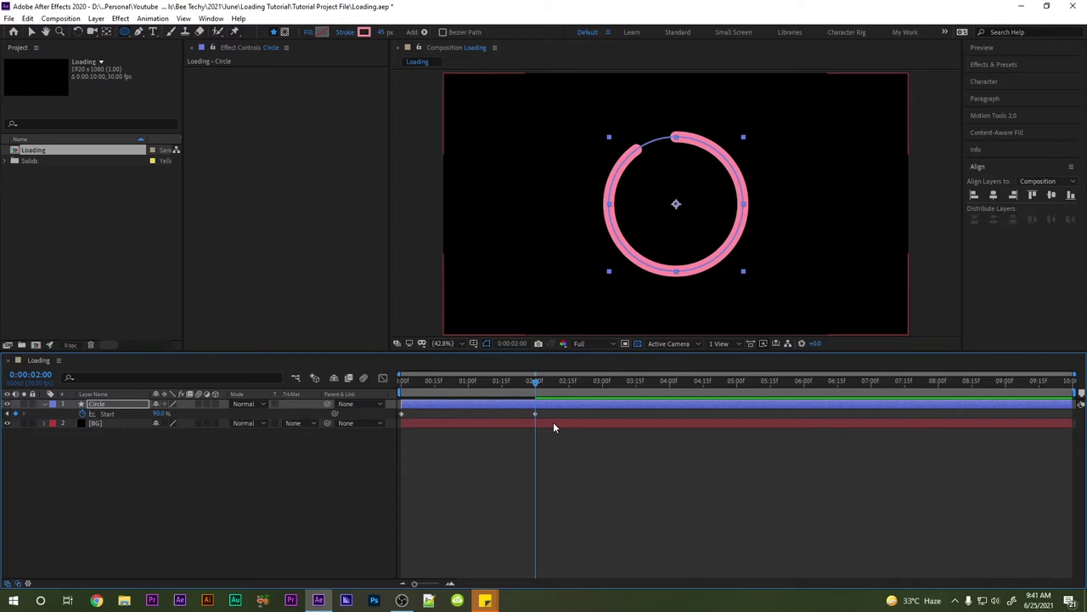
drag(548, 406, 388, 417)
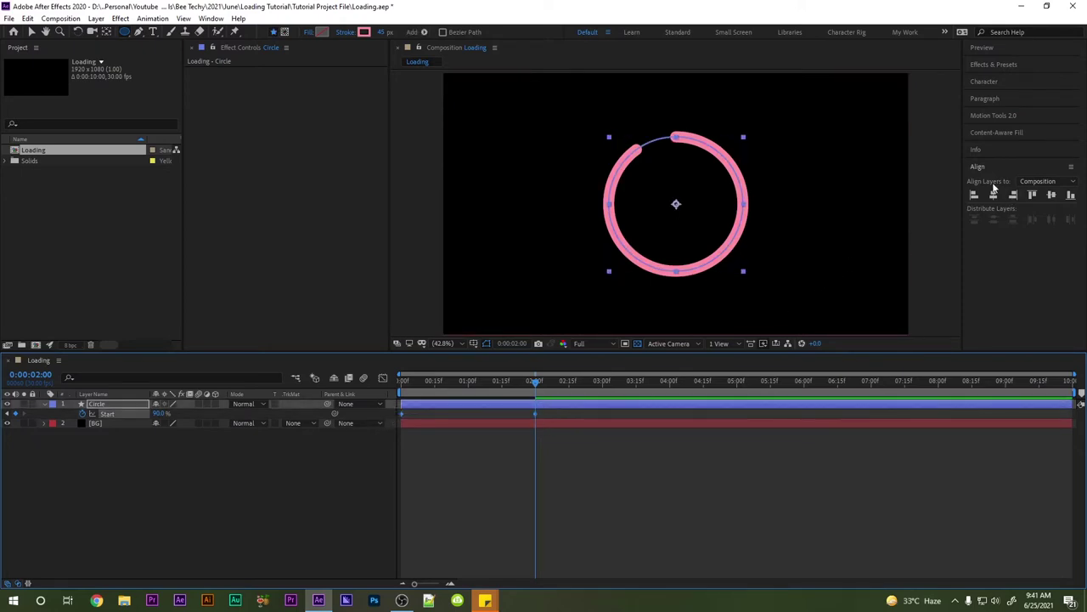
In the Graph Editor, apply Easy Ease (F9) to both Start keyframes.
click(383, 380)
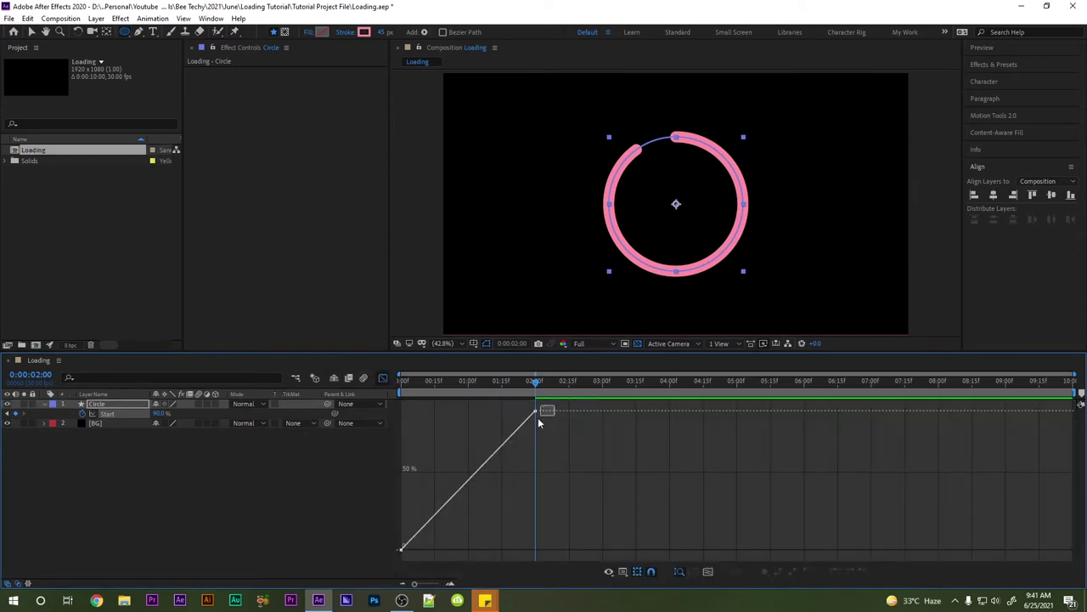
drag(553, 404, 374, 558)
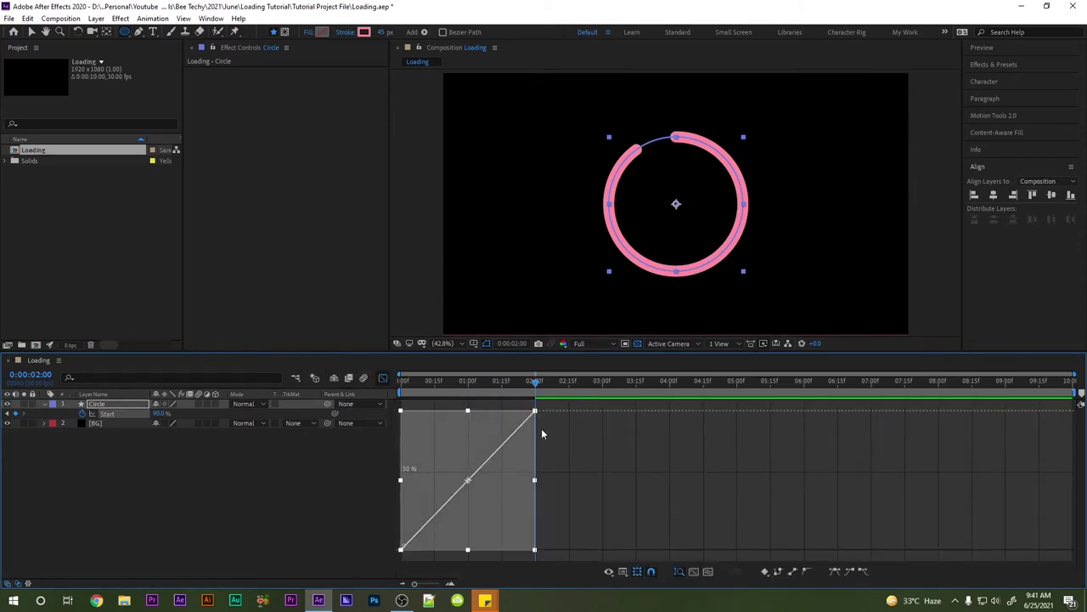
key(F9)
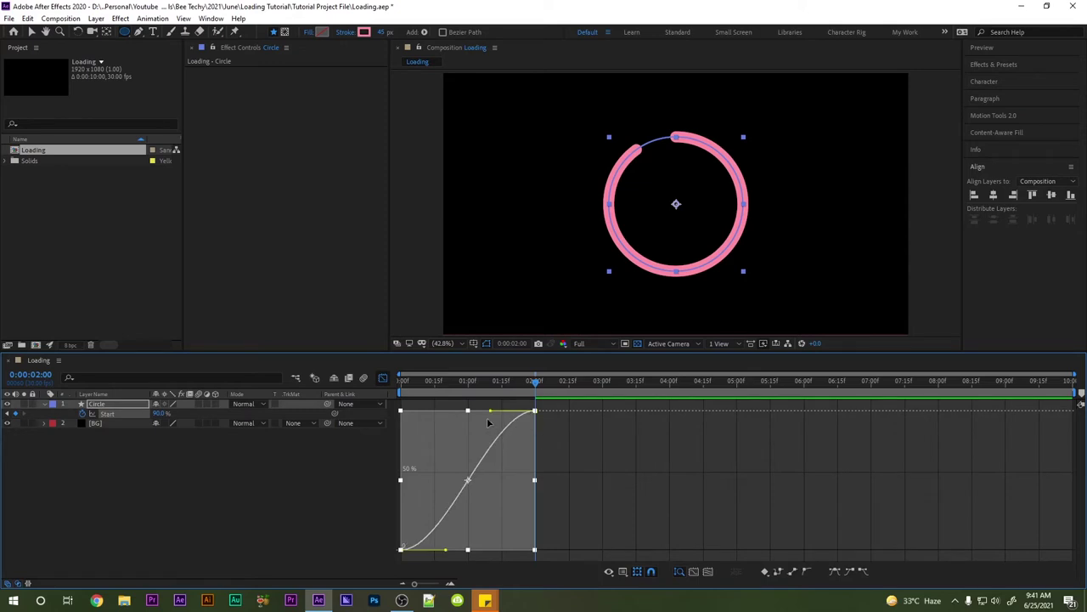
Increase both keyframes' influence in the speed graph for strong easing, then preview.
right_click(522, 446)
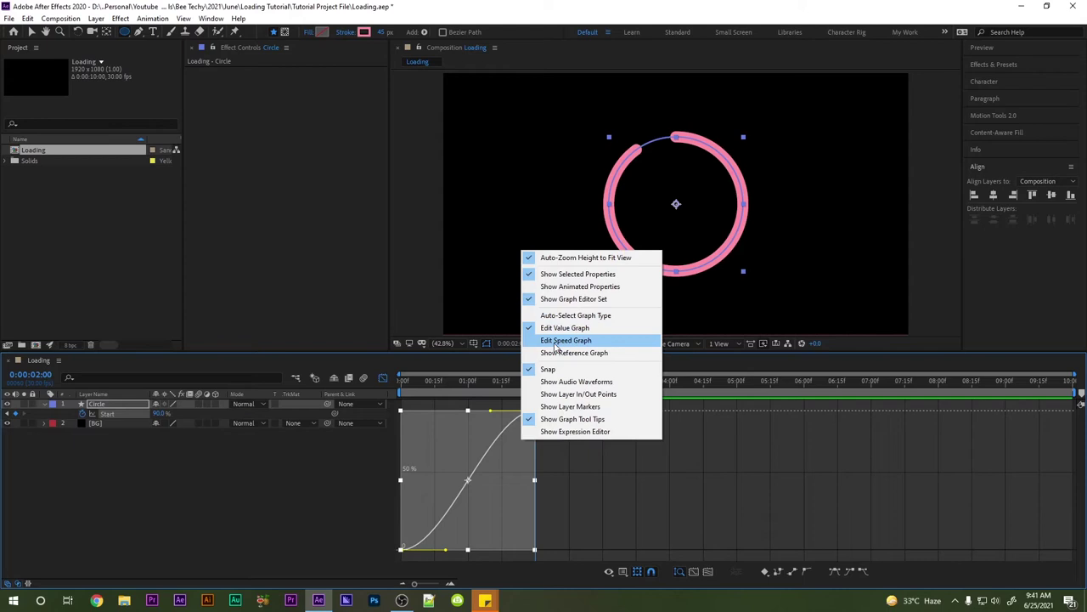
click(554, 341)
mouse_move(571, 533)
mouse_down()
mouse_move(500, 563)
mouse_move(471, 554)
mouse_up()
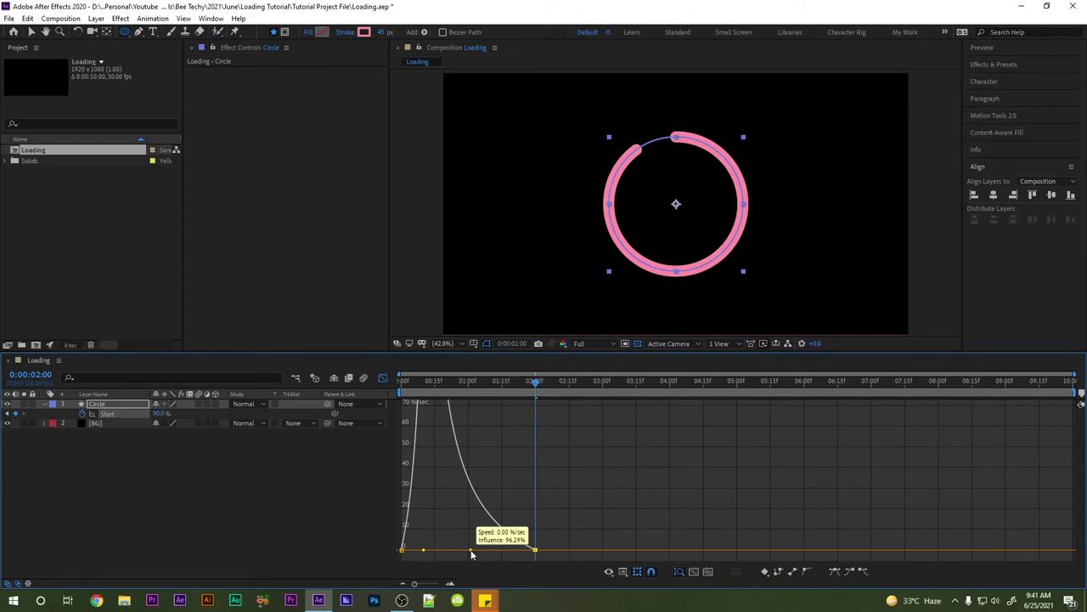
click(402, 550)
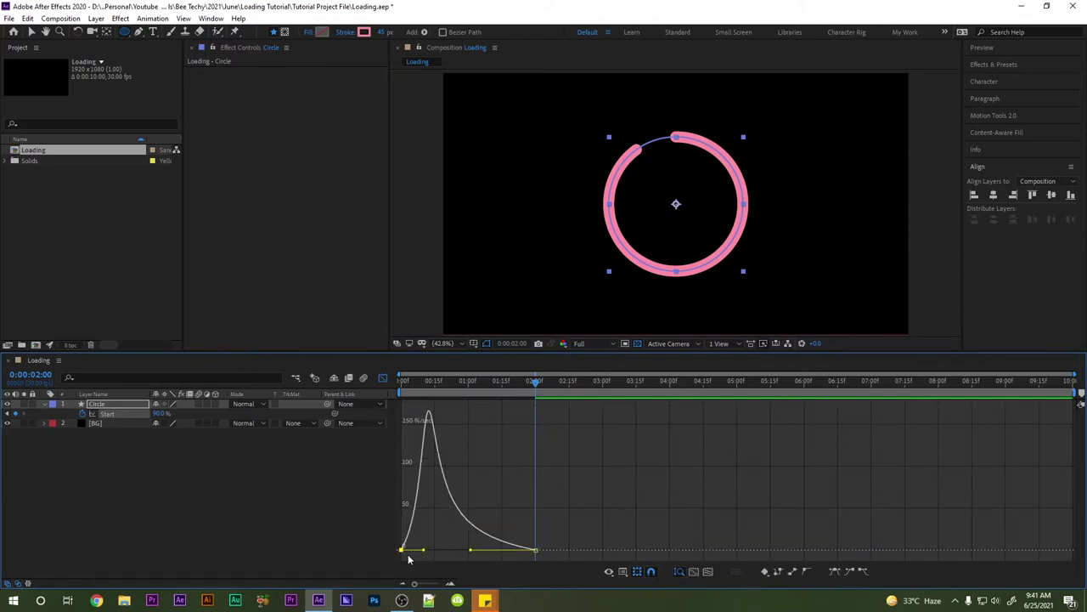
drag(425, 552, 466, 554)
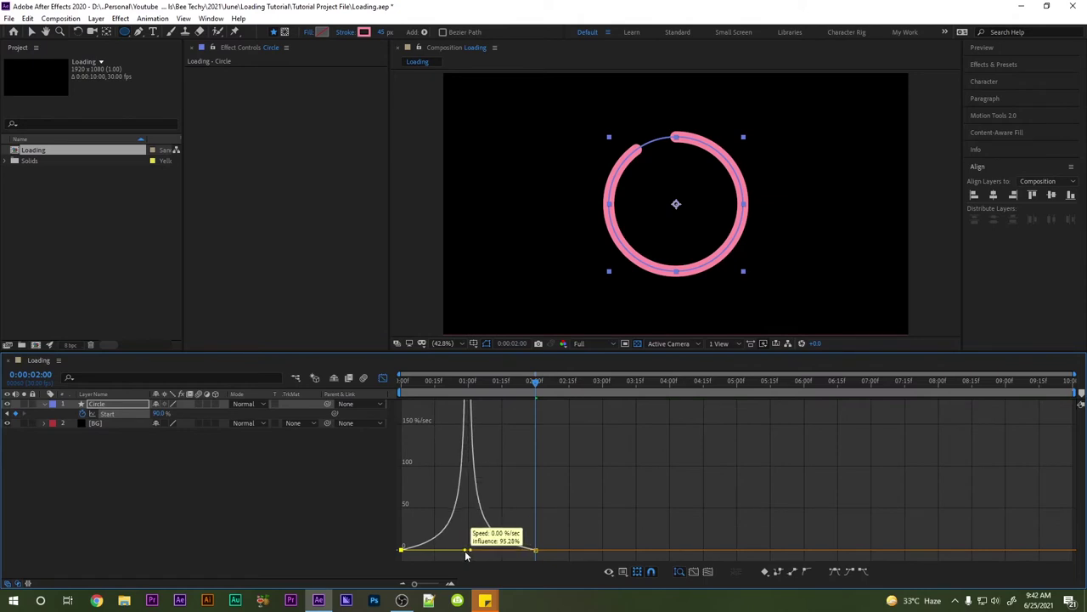
drag(466, 554, 468, 552)
key(space)
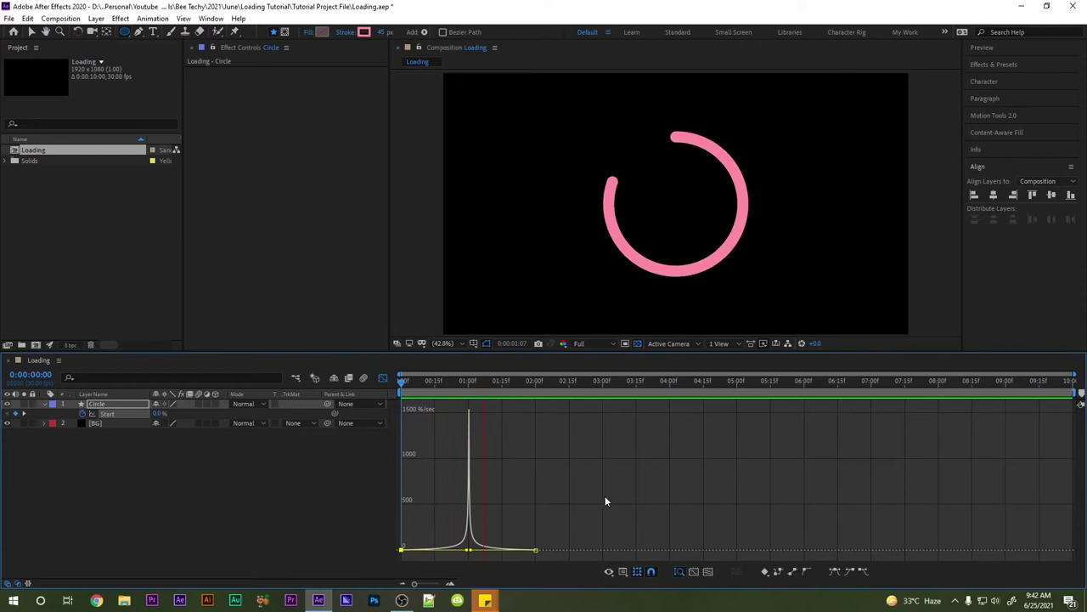
key(space)
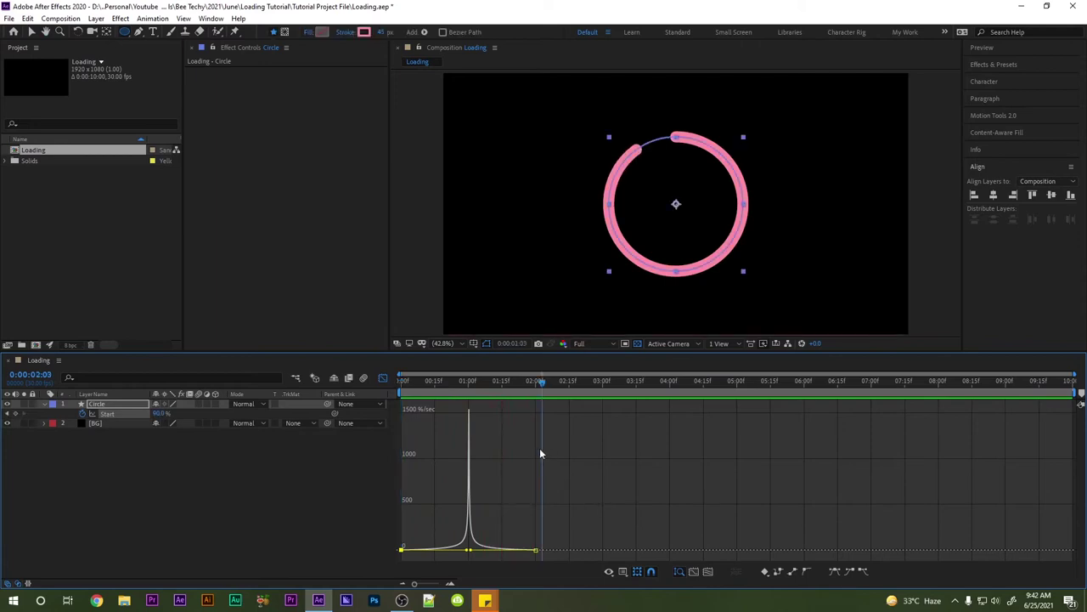
Move the 90% Start keyframe from 2 s to about 1.5 s and rewind the playhead.
click(382, 378)
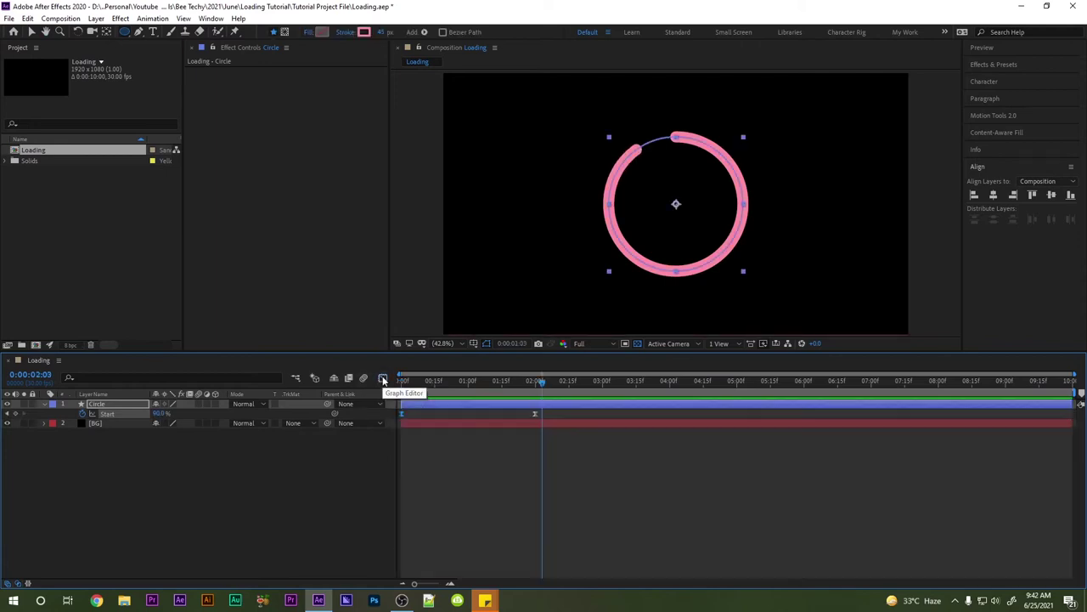
click(538, 414)
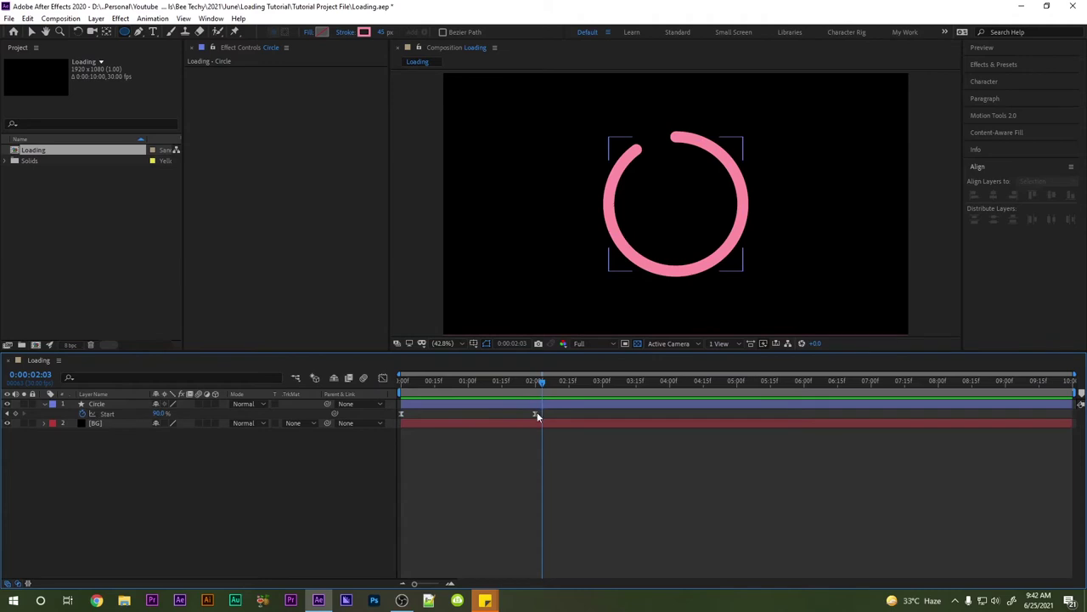
click(536, 414)
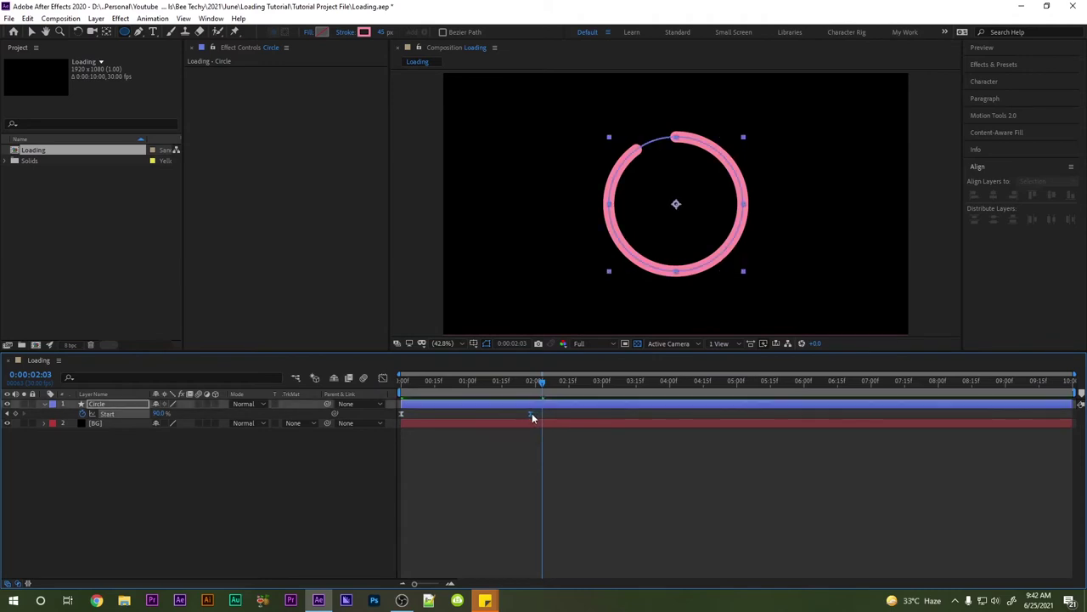
drag(533, 417, 498, 417)
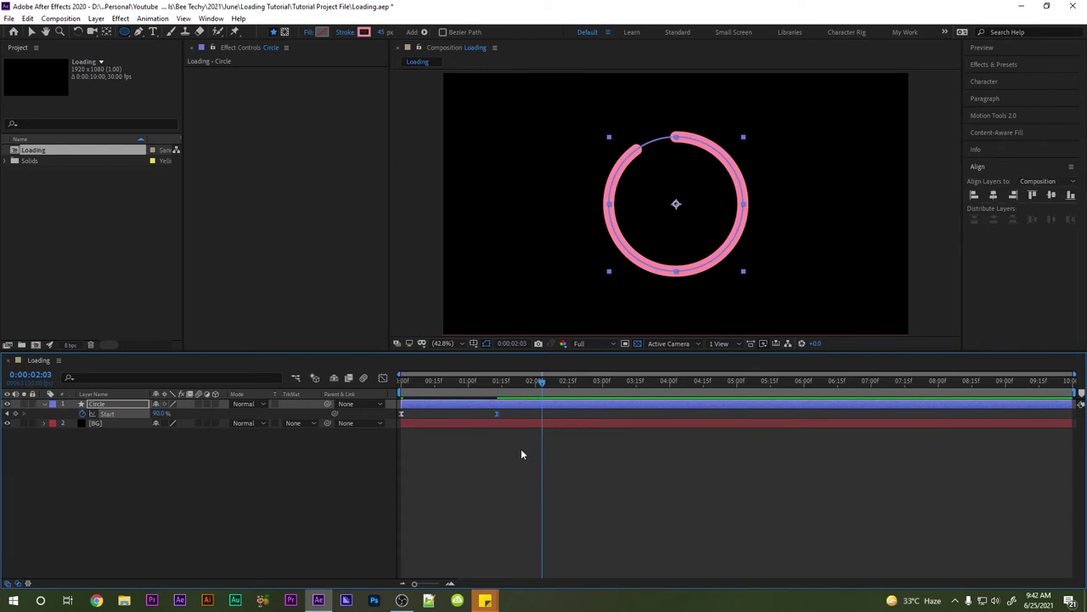
click(517, 449)
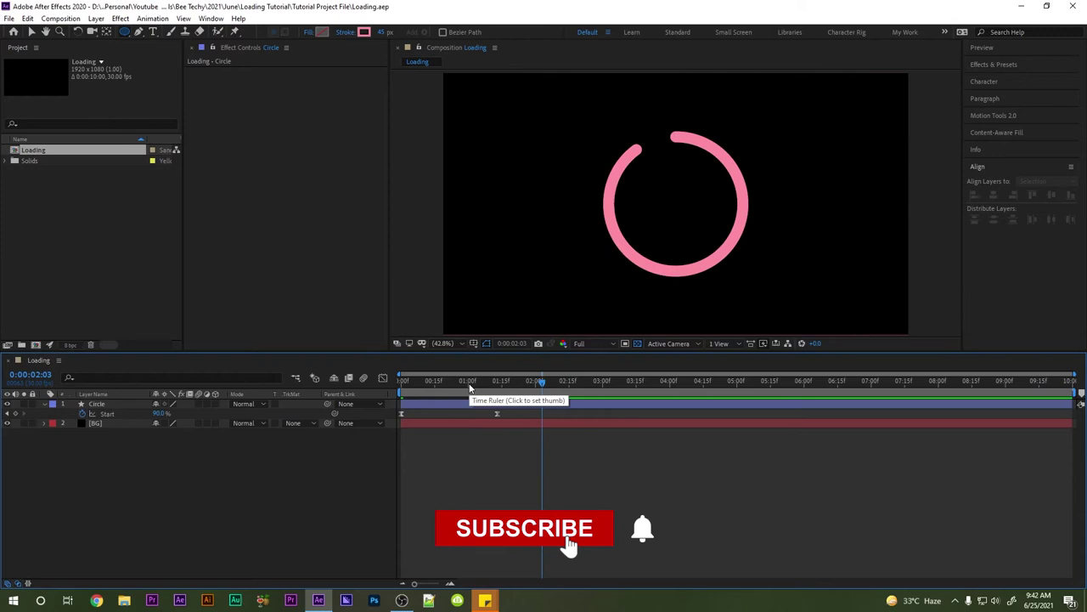
mouse_move(463, 381)
mouse_down()
mouse_move(387, 394)
mouse_move(465, 400)
mouse_up()
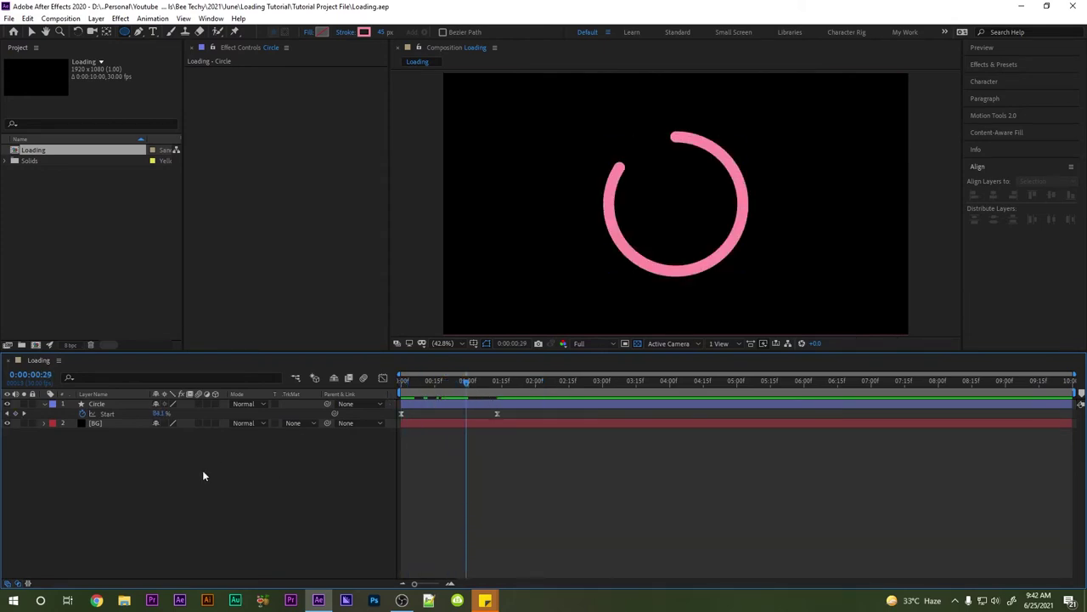
Create a text layer reading 15 inside the ring and enlarge it to about 296 px.
click(153, 32)
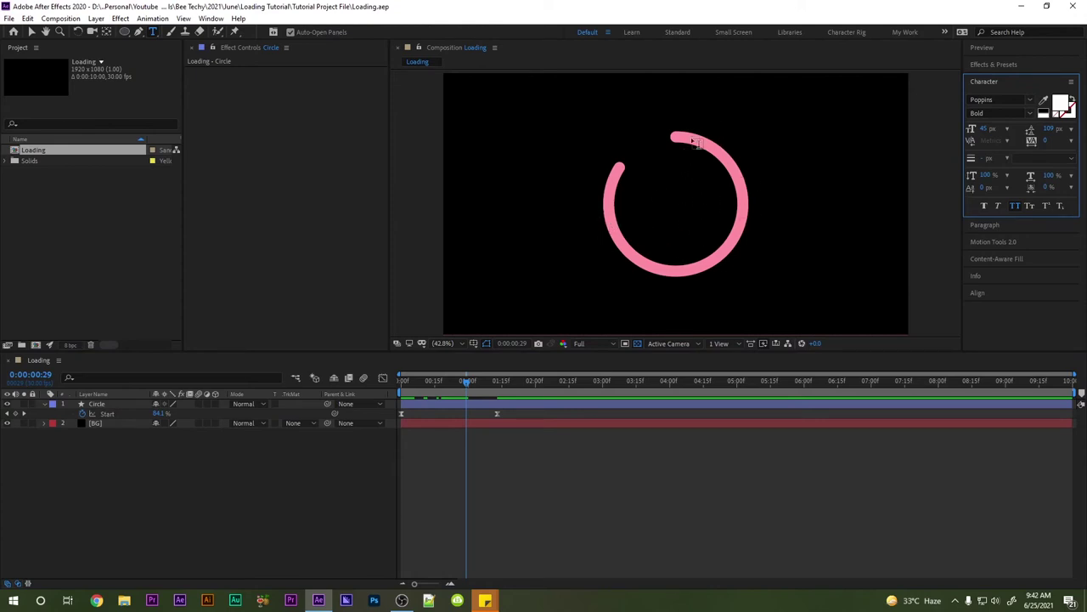
click(664, 204)
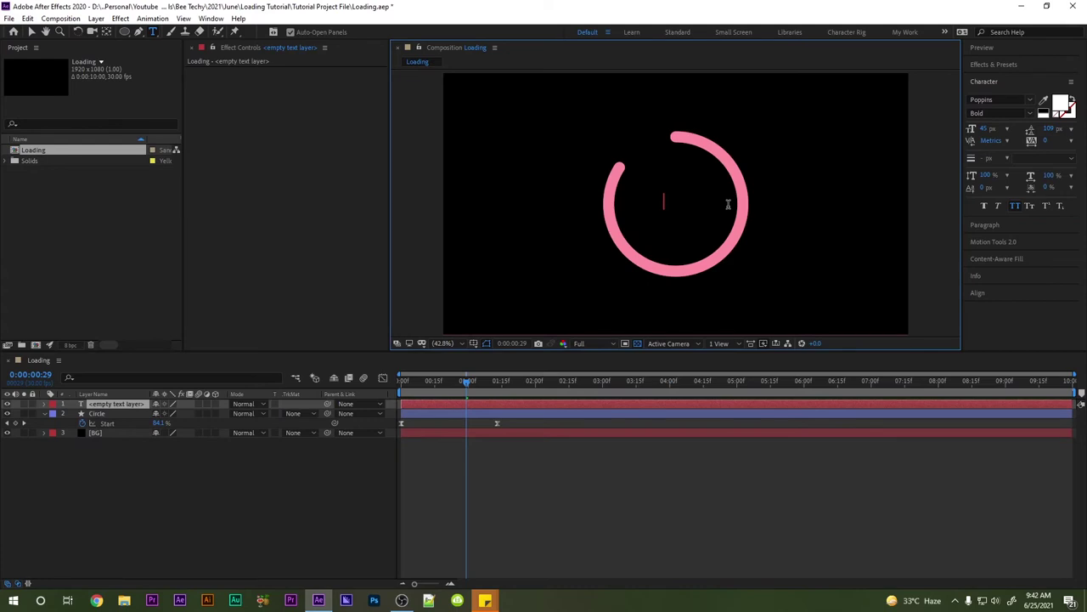
text(9)
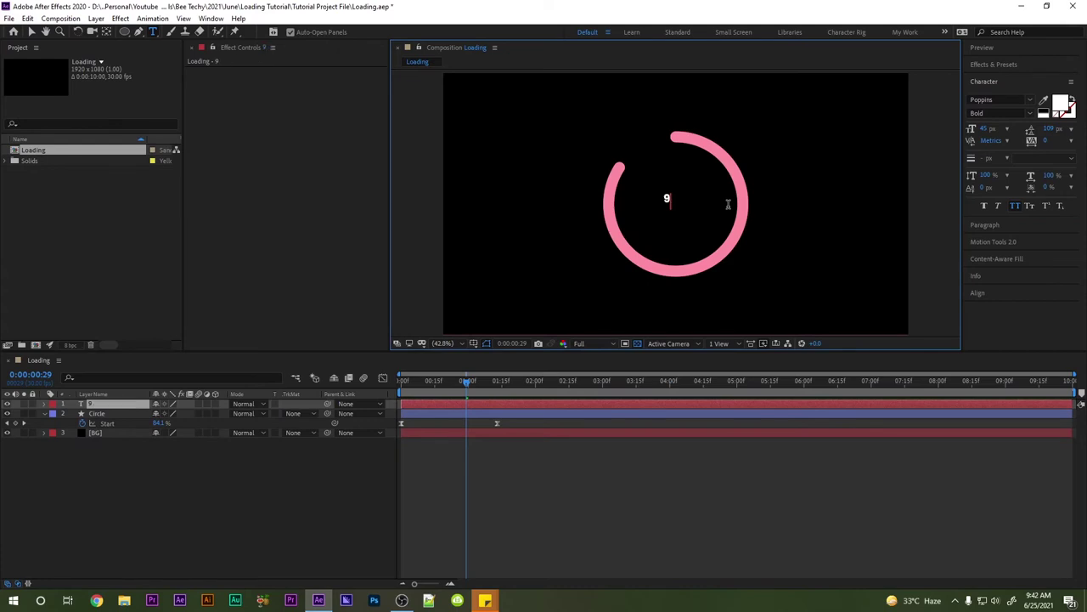
key(BackSpace)
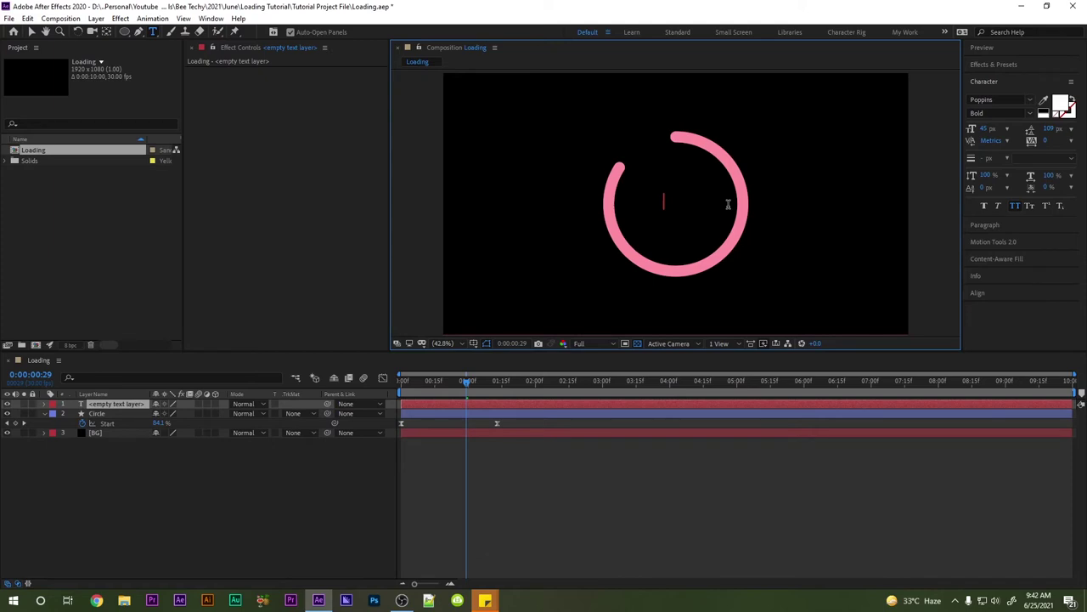
text(15)
key(ctrl+a)
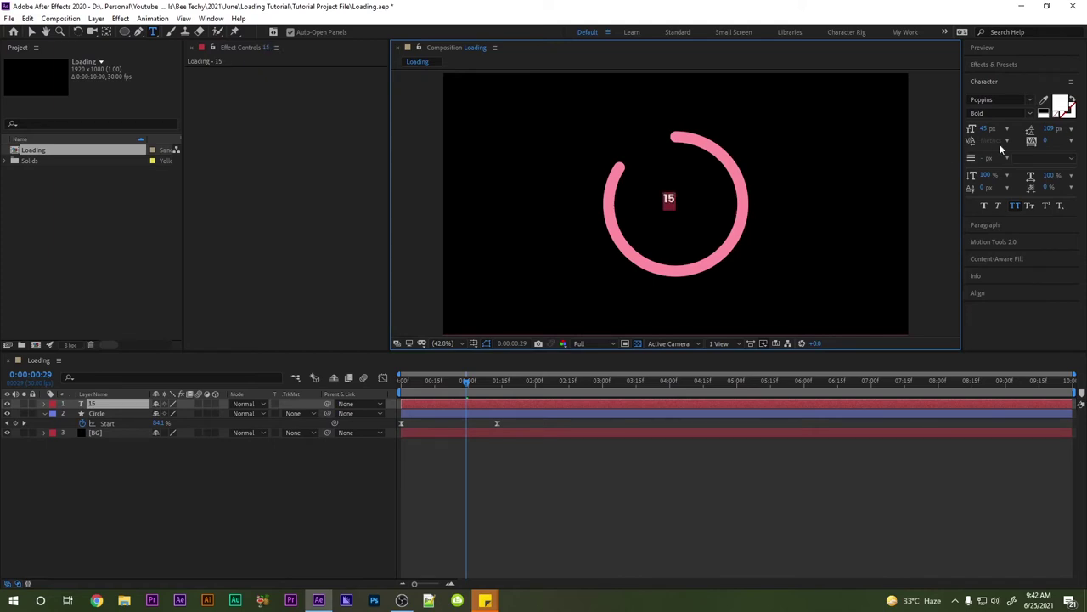
drag(985, 129, 1006, 131)
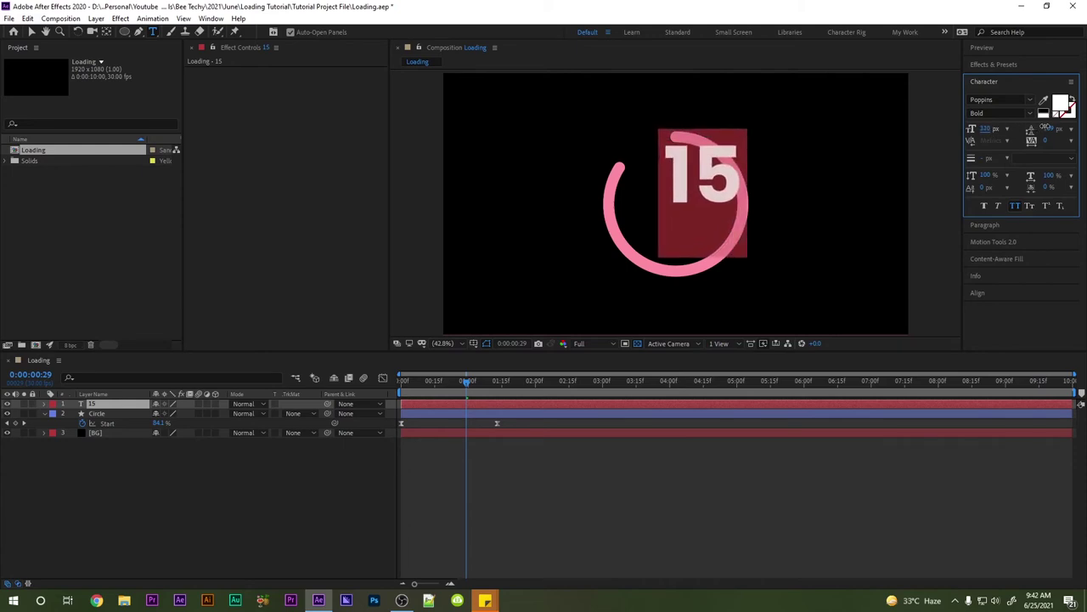
click(31, 31)
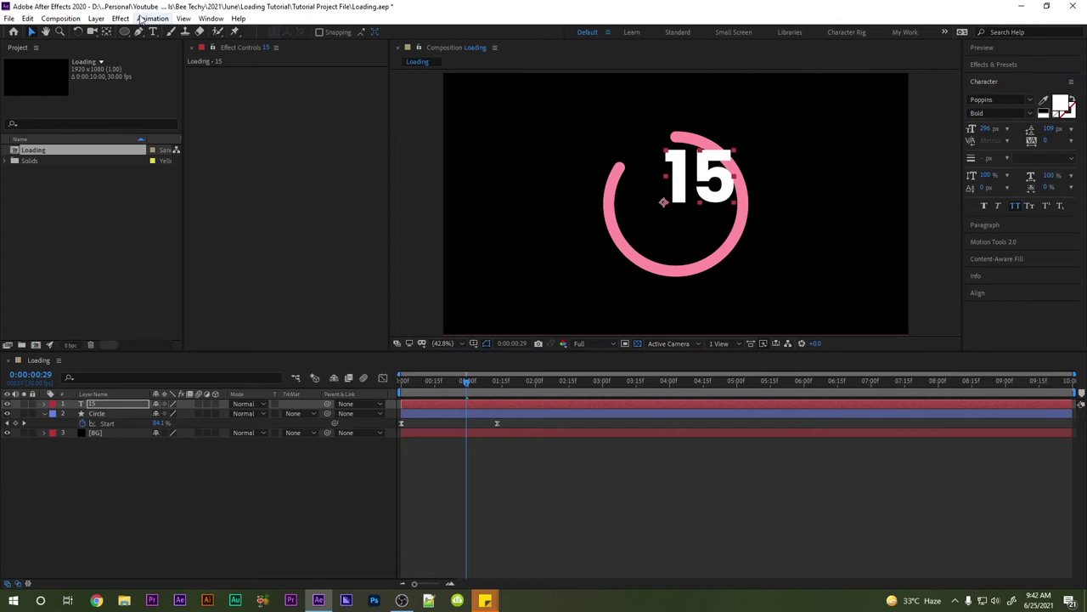
Move the 15's anchor point to the centre of the number with Pan Behind.
click(106, 31)
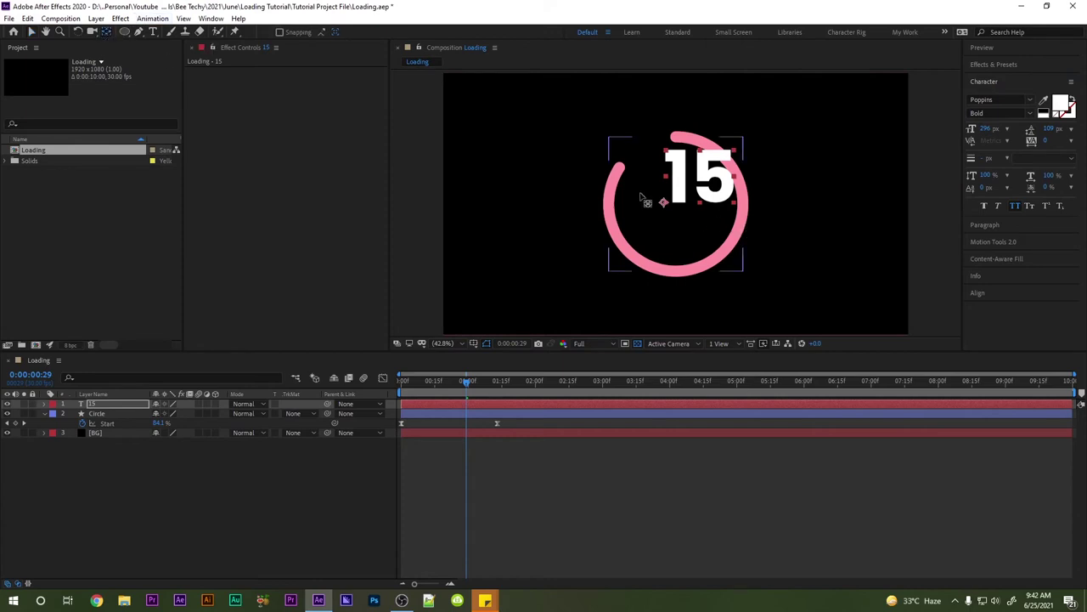
click(664, 202)
drag(665, 204, 694, 182)
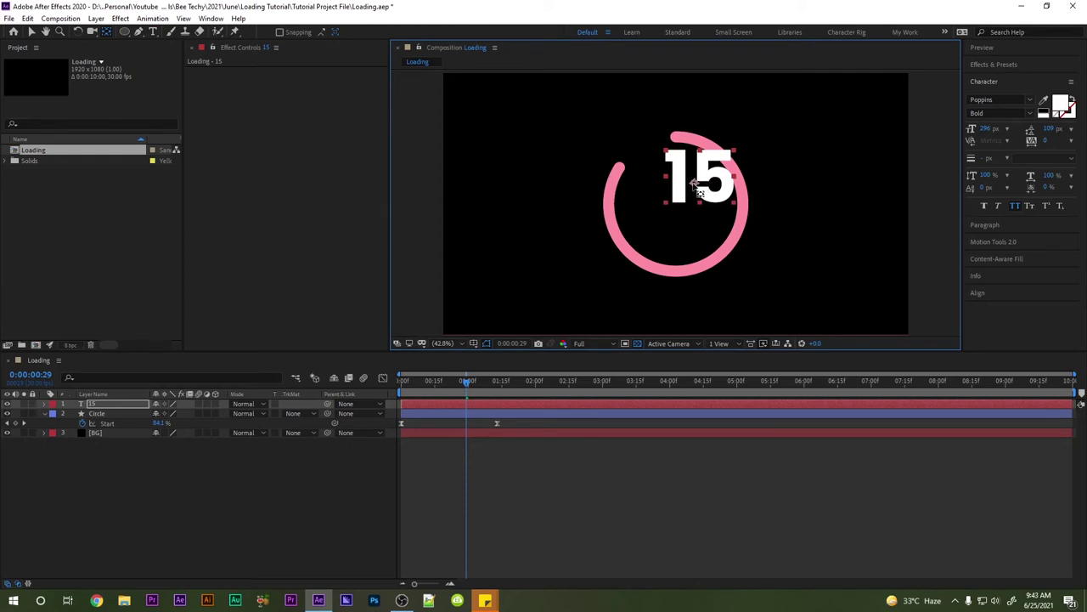
drag(694, 182, 695, 184)
Align the 15 horizontally and vertically to the composition centre.
click(994, 294)
click(994, 196)
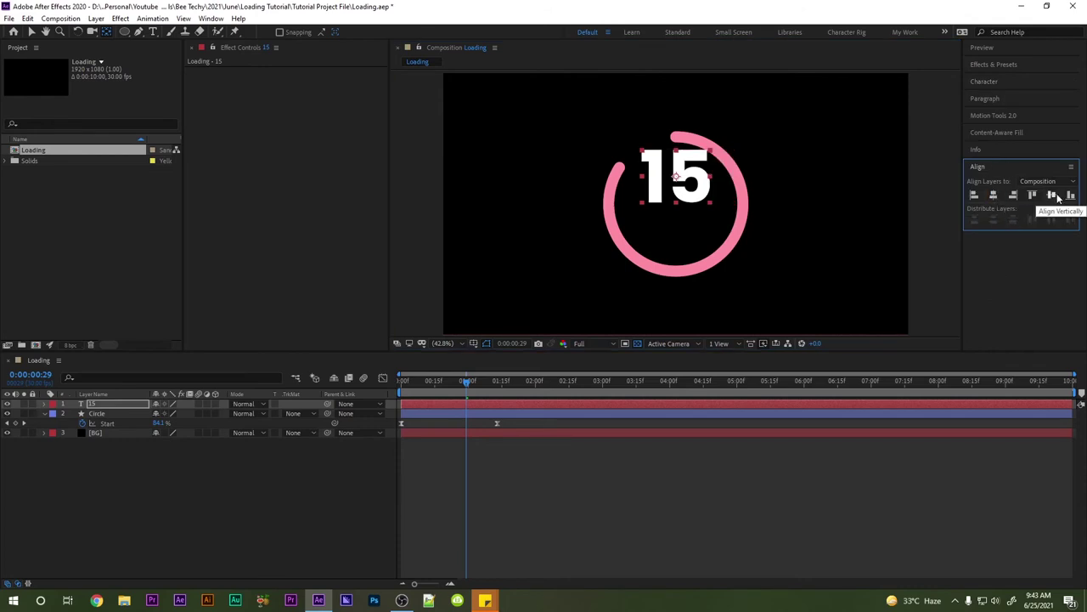
click(1052, 196)
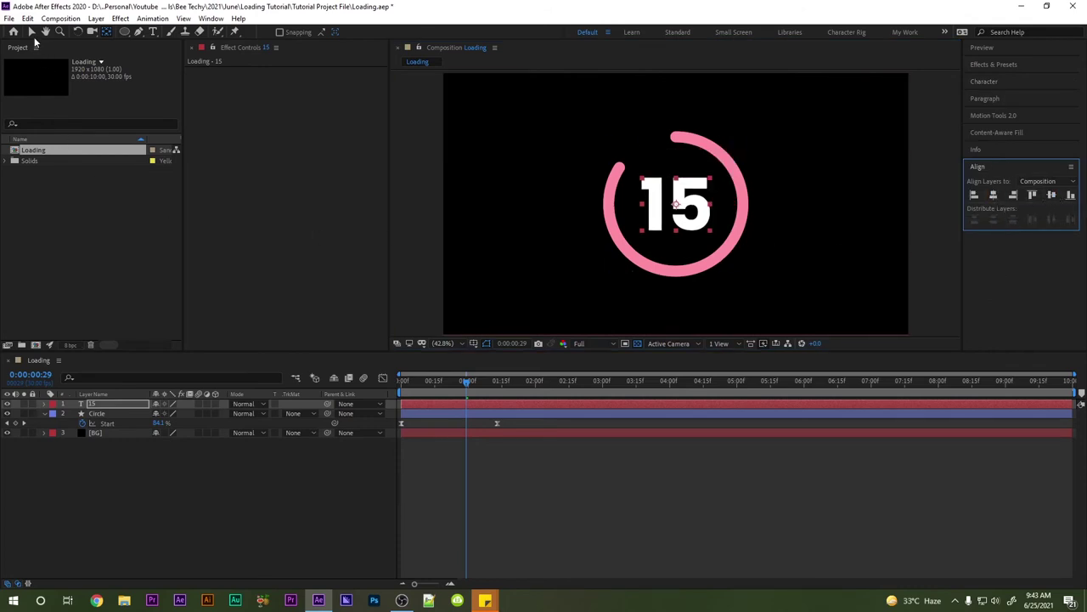
click(31, 31)
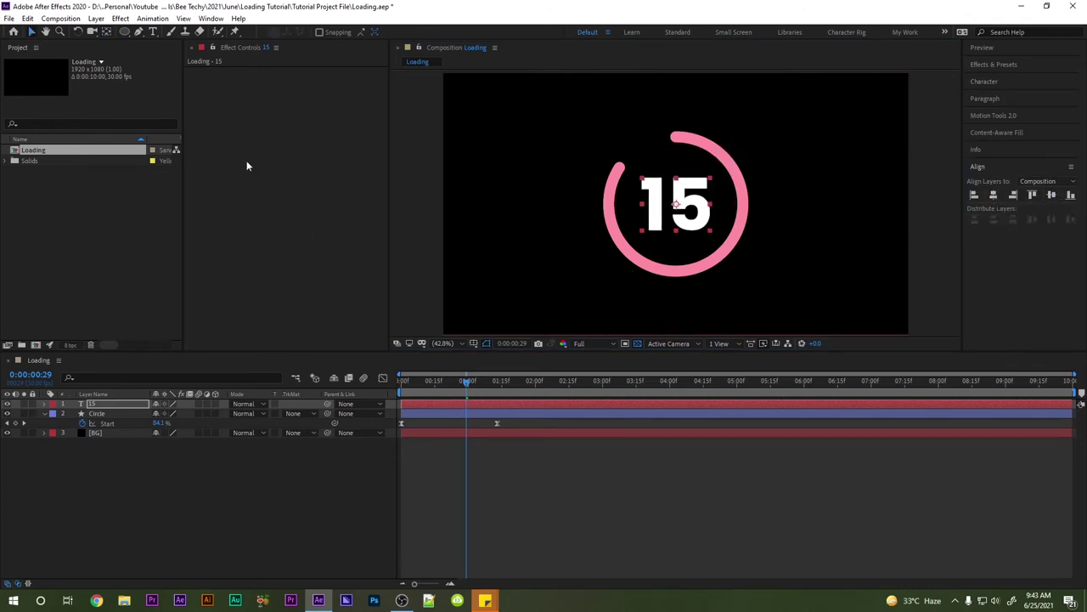
click(44, 413)
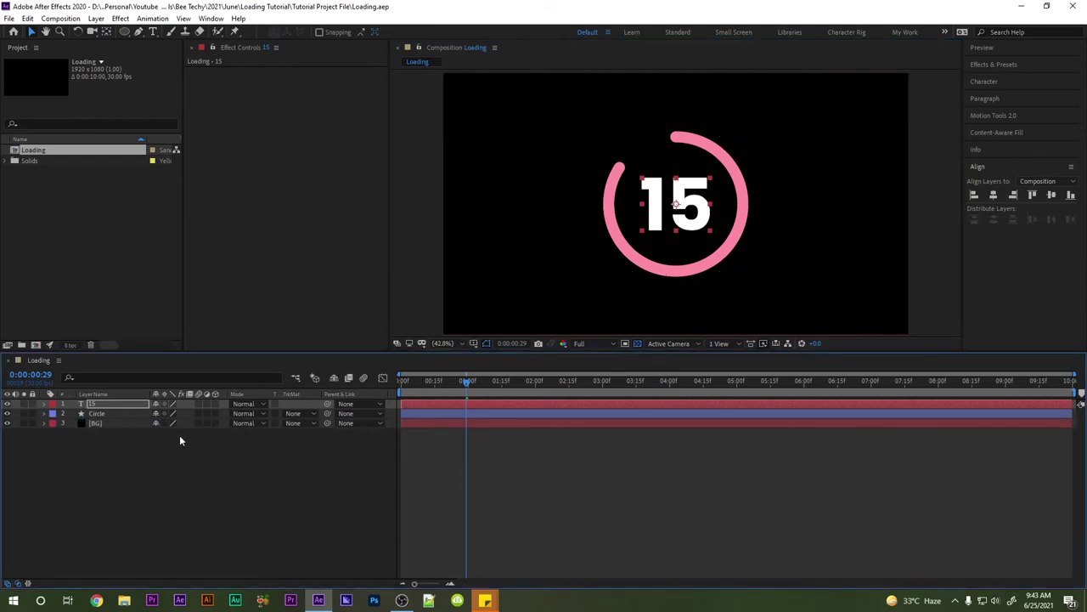
Pick-whip the text's Source Text to Circle's Trim Paths Start and scrub to verify it follows.
click(44, 404)
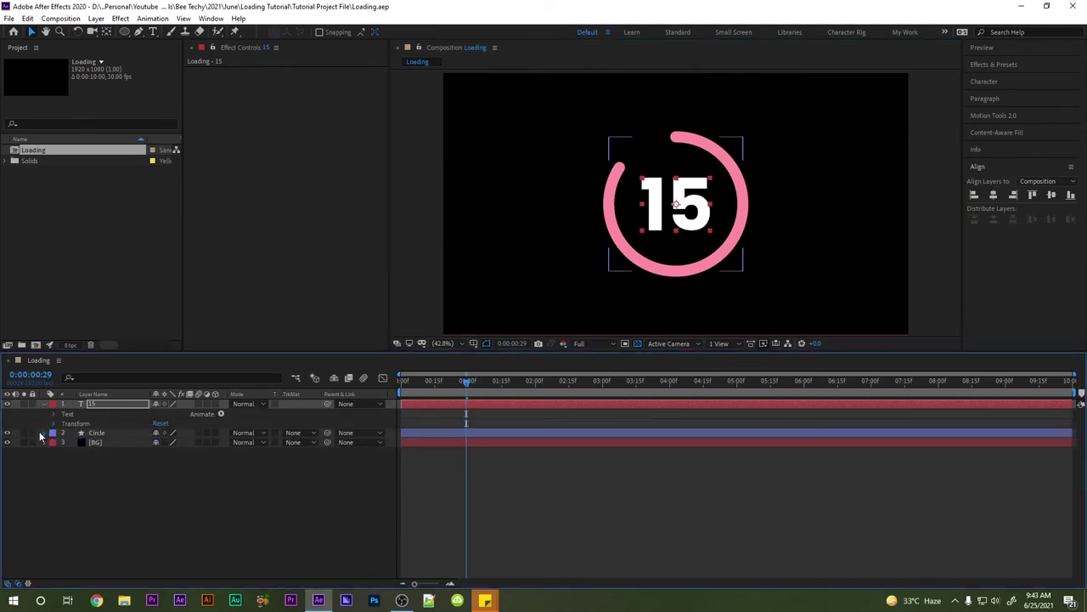
click(44, 432)
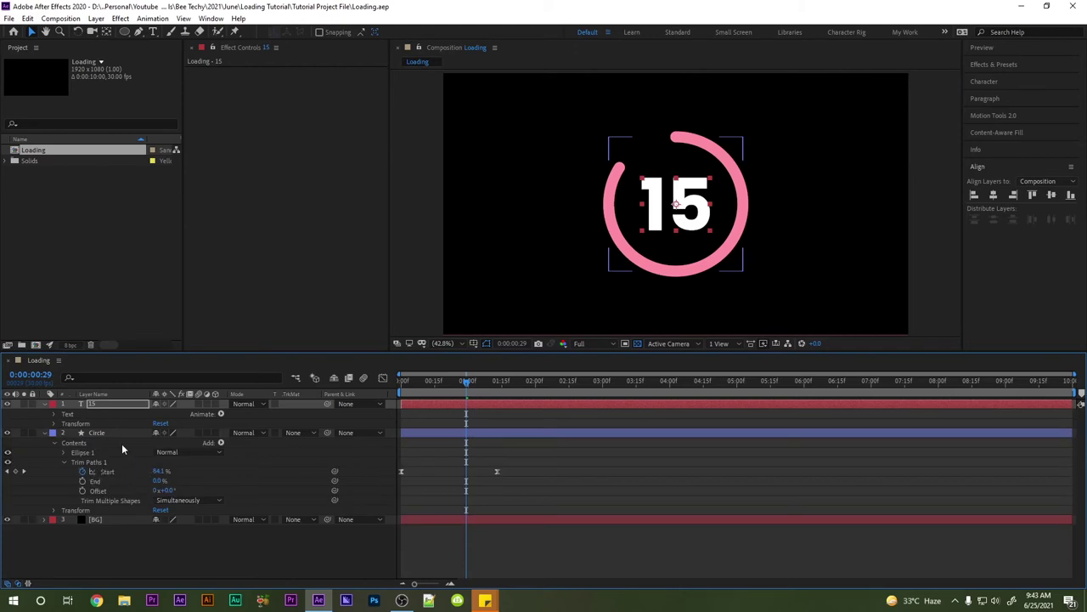
click(55, 414)
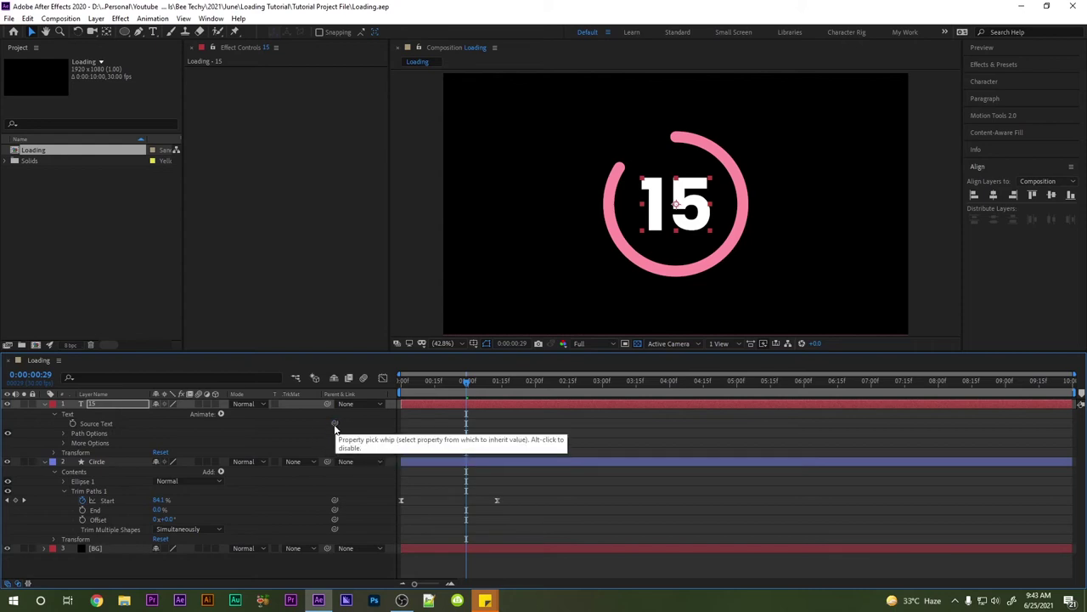
drag(335, 423, 108, 499)
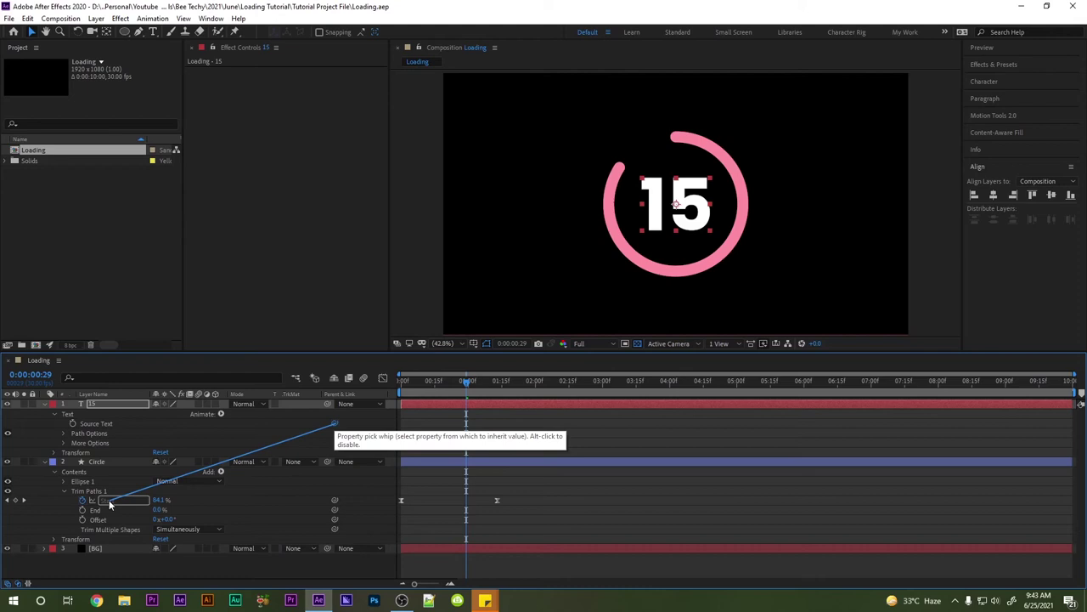
drag(109, 502, 109, 501)
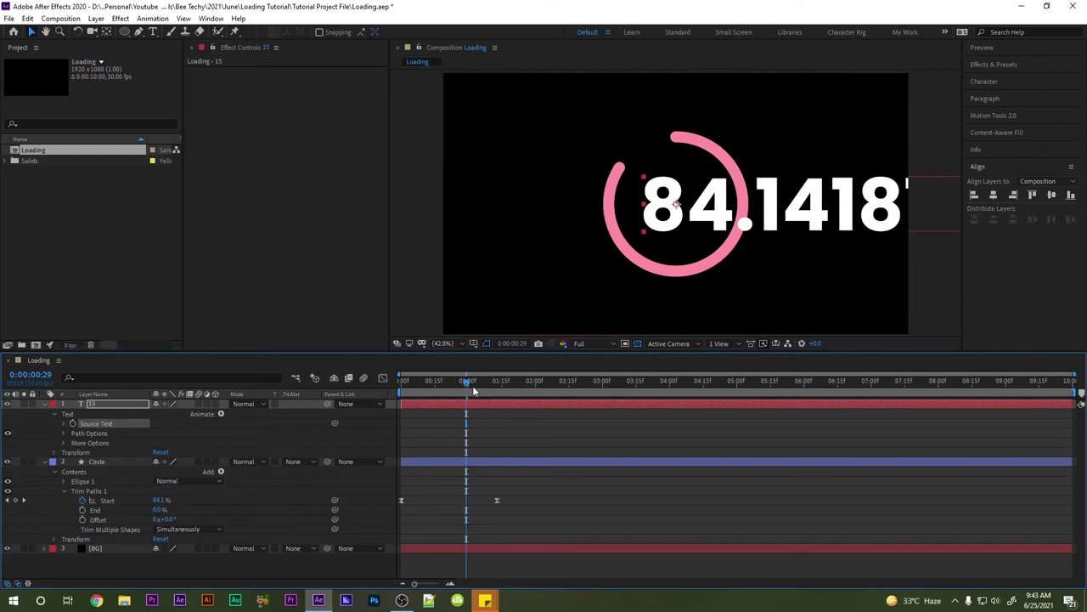
drag(474, 390, 449, 386)
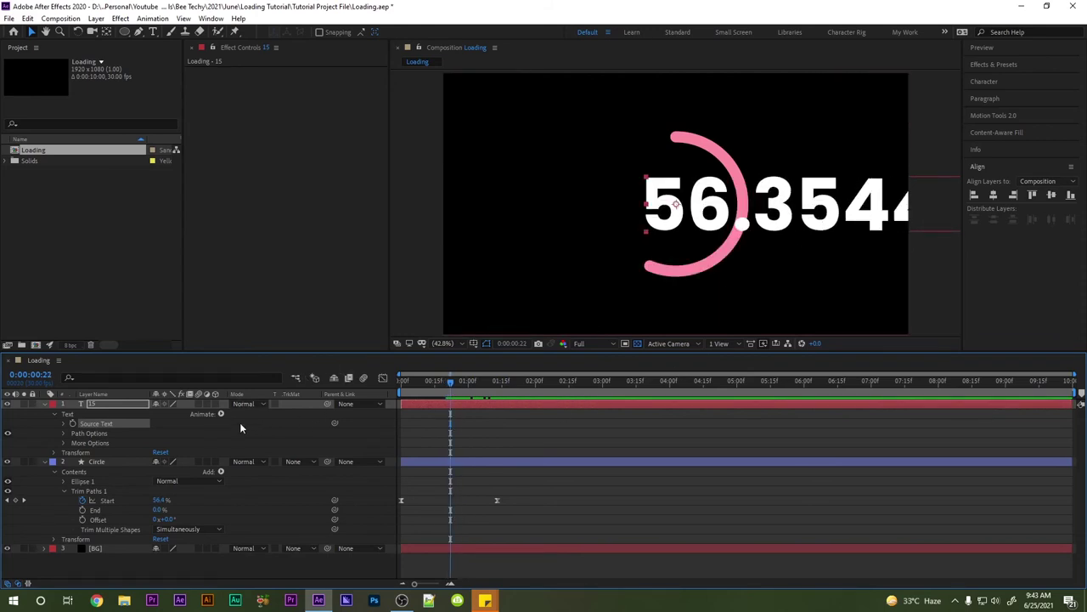
Wrap the Source Text expression in math.round( … ).
click(131, 407)
text(thisComp.layer("Circle").content("Trim Paths 1").start)
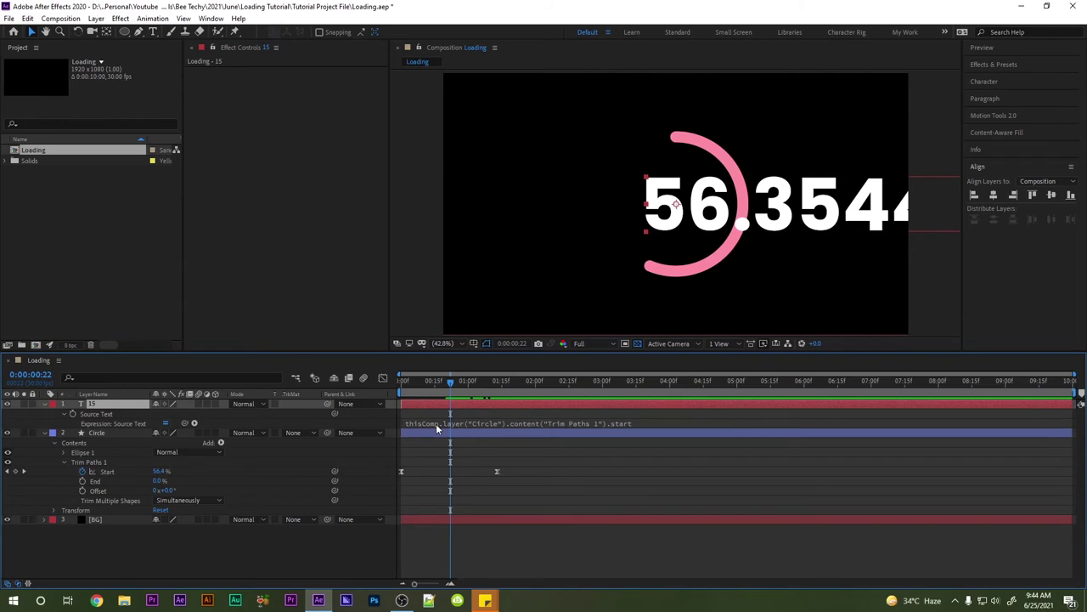
click(414, 422)
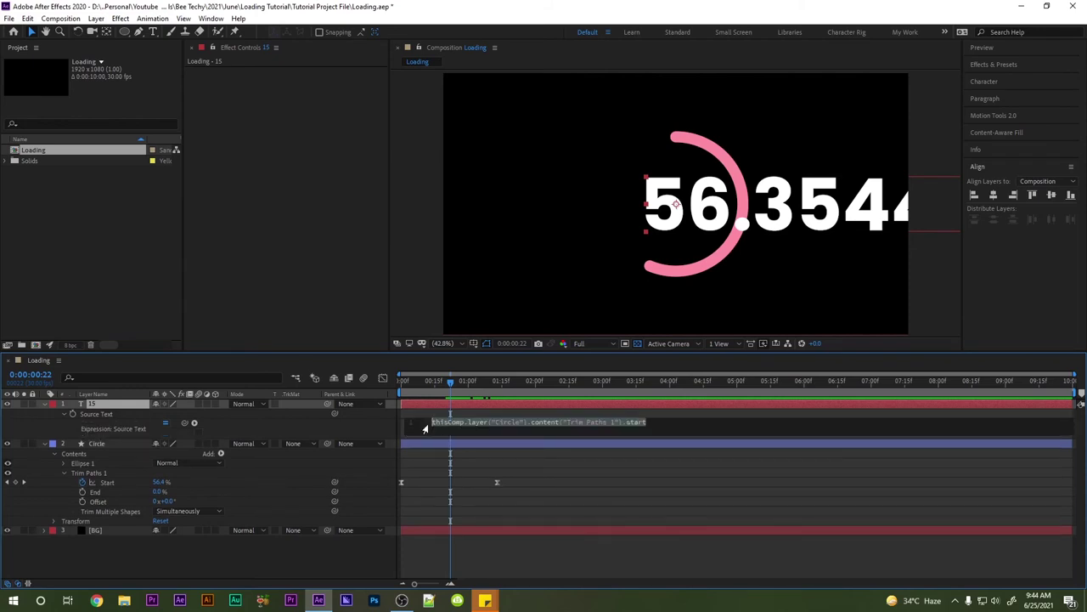
click(434, 422)
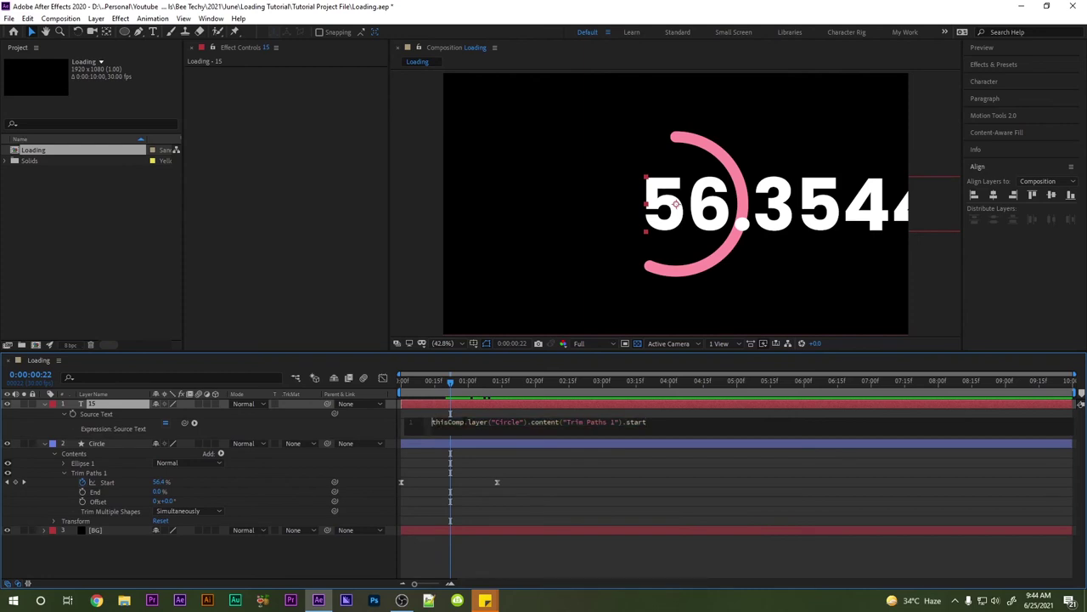
text(mat)
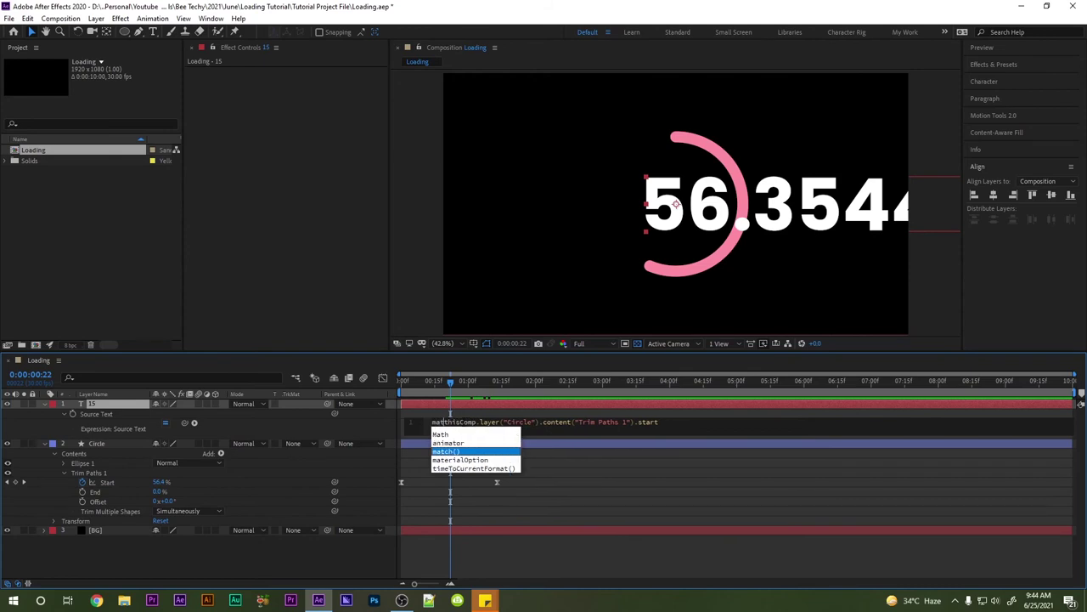
text(h.)
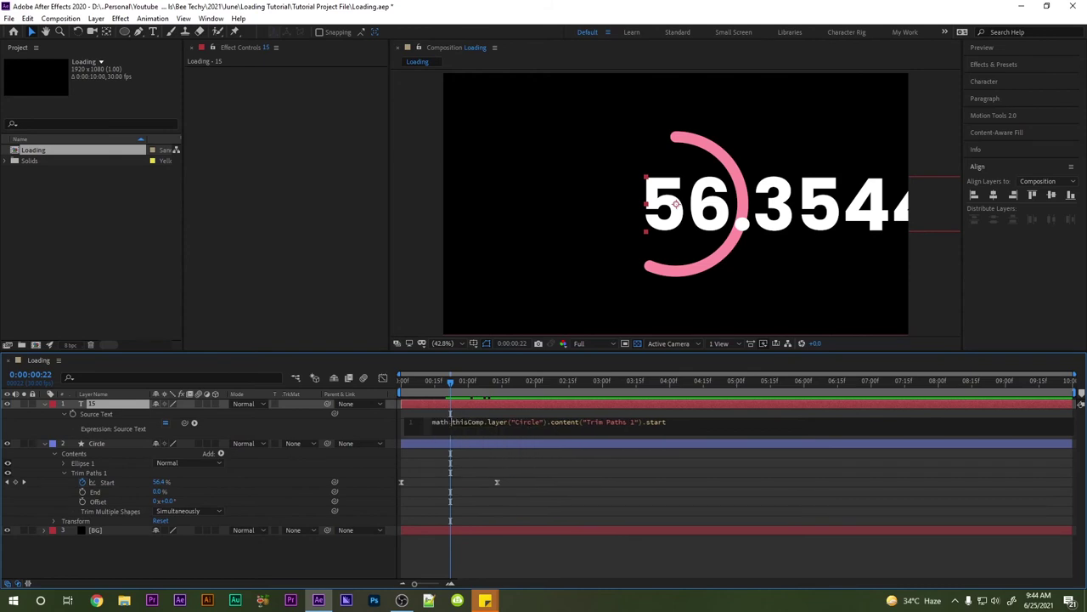
text(round)
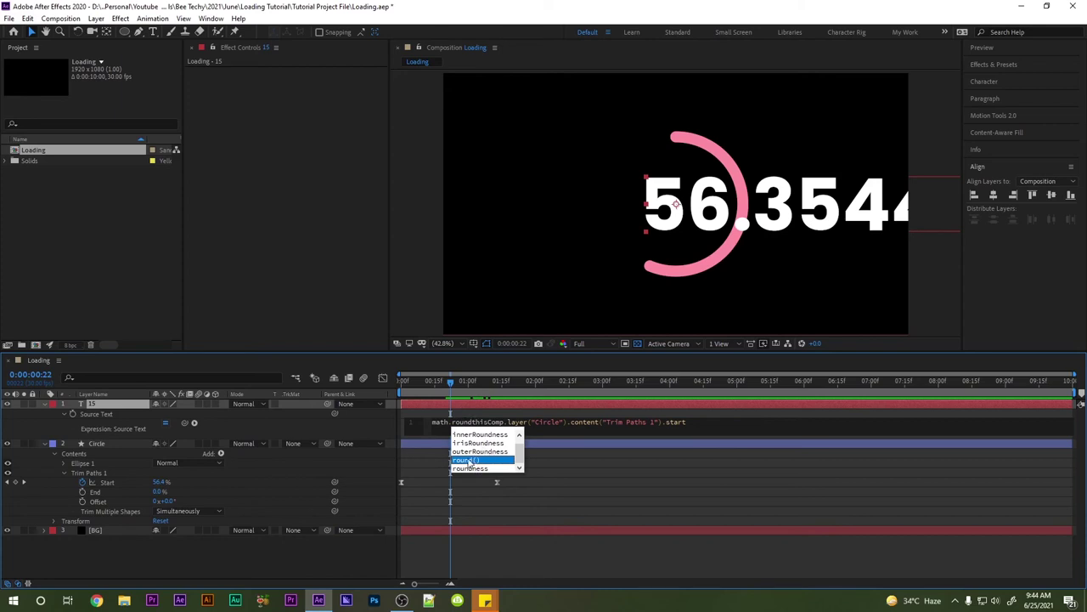
click(466, 459)
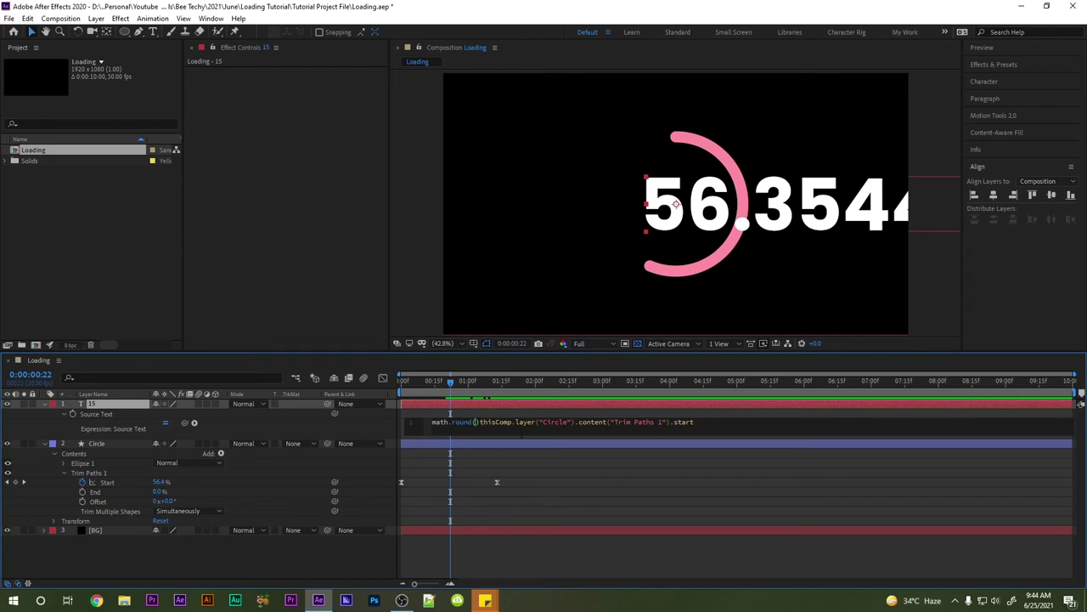
key(BackSpace)
key(BackSpace)
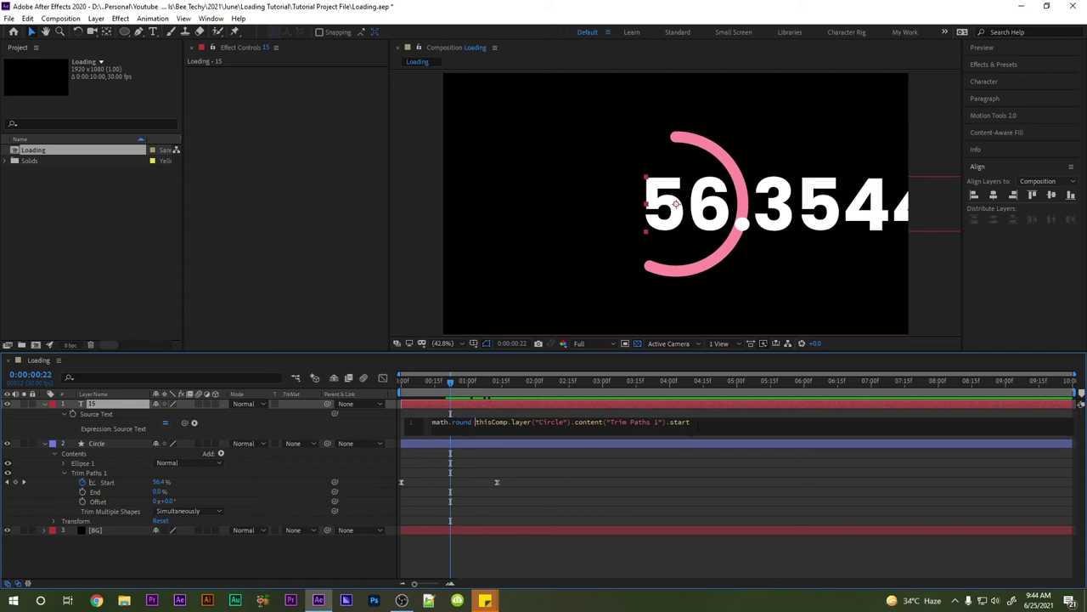
text(())
click(623, 472)
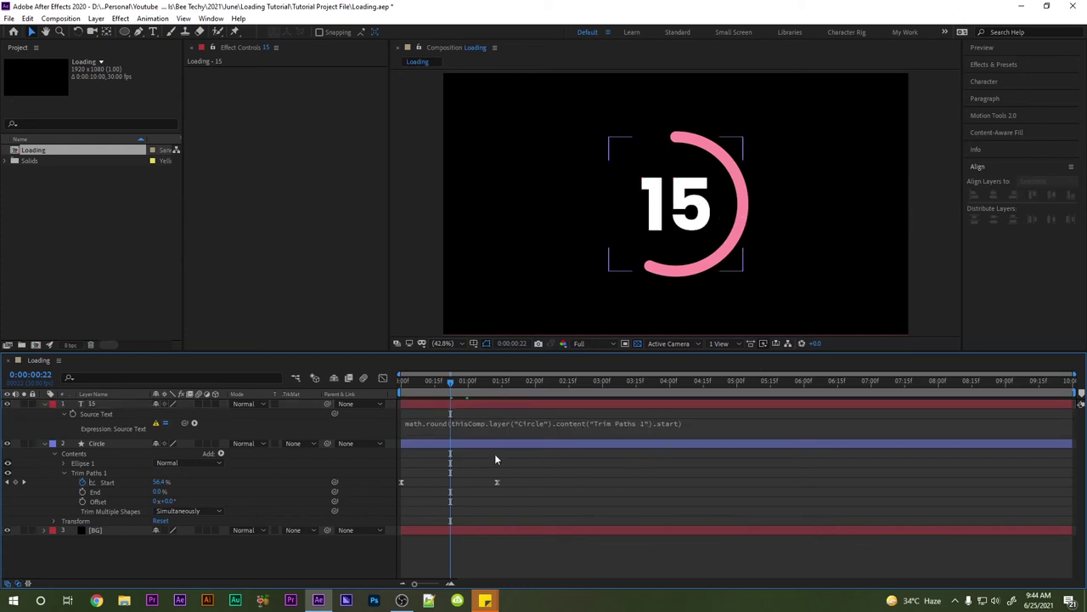
Fix the capitalisation to Math.round and preview whole-number values up to 90.
click(411, 428)
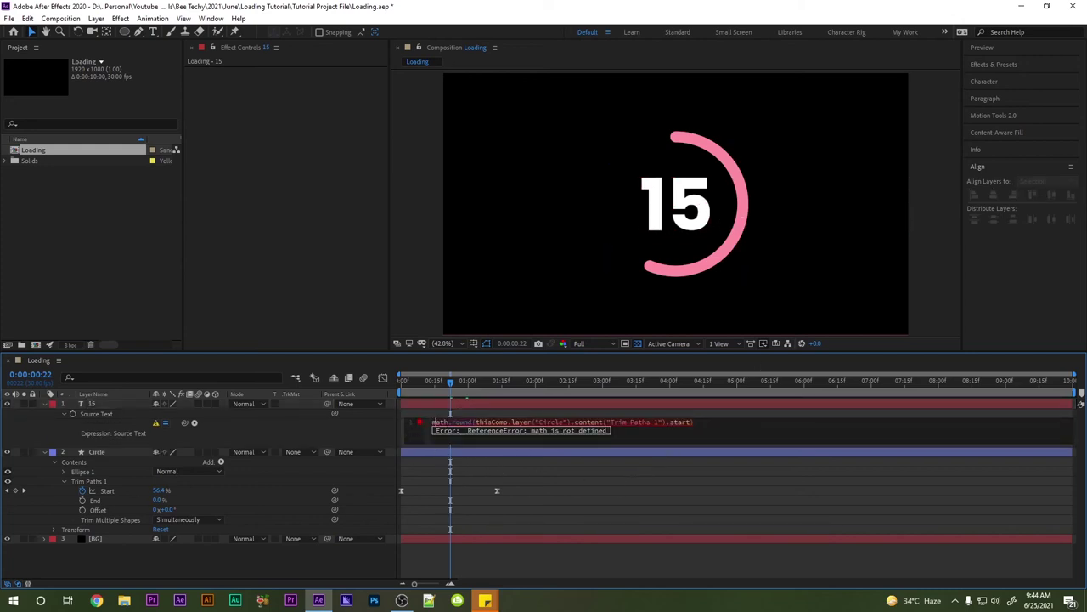
key(Home)
key(Delete)
text(M)
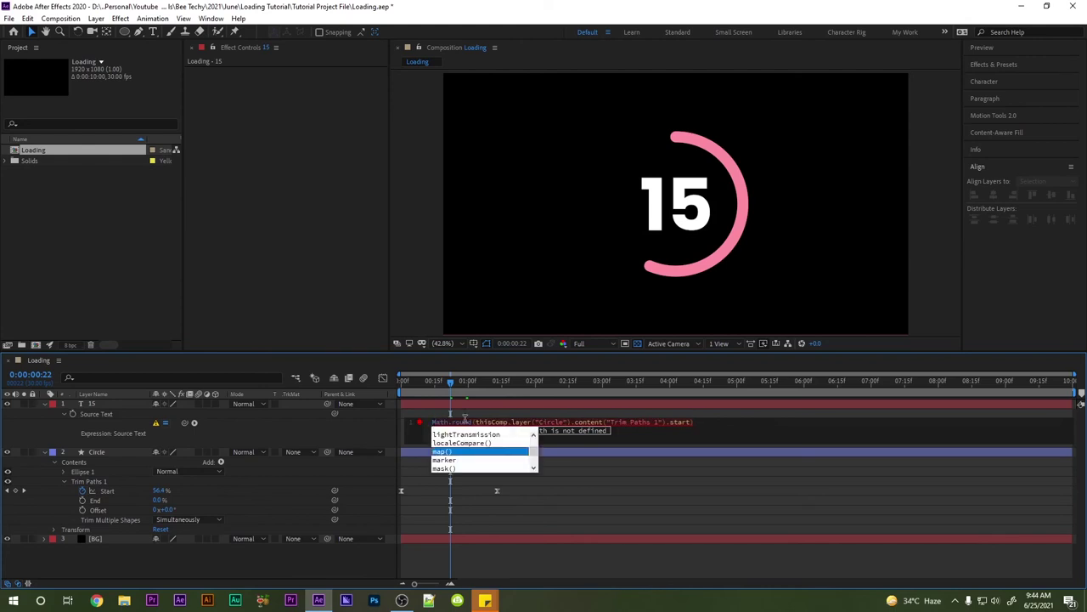
click(501, 493)
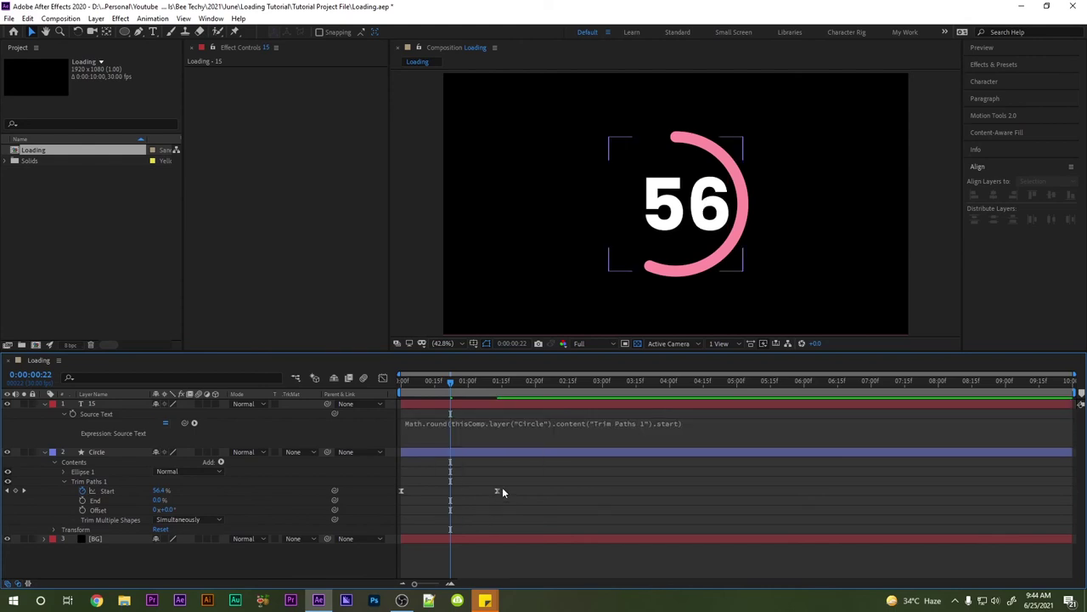
click(415, 440)
key(space)
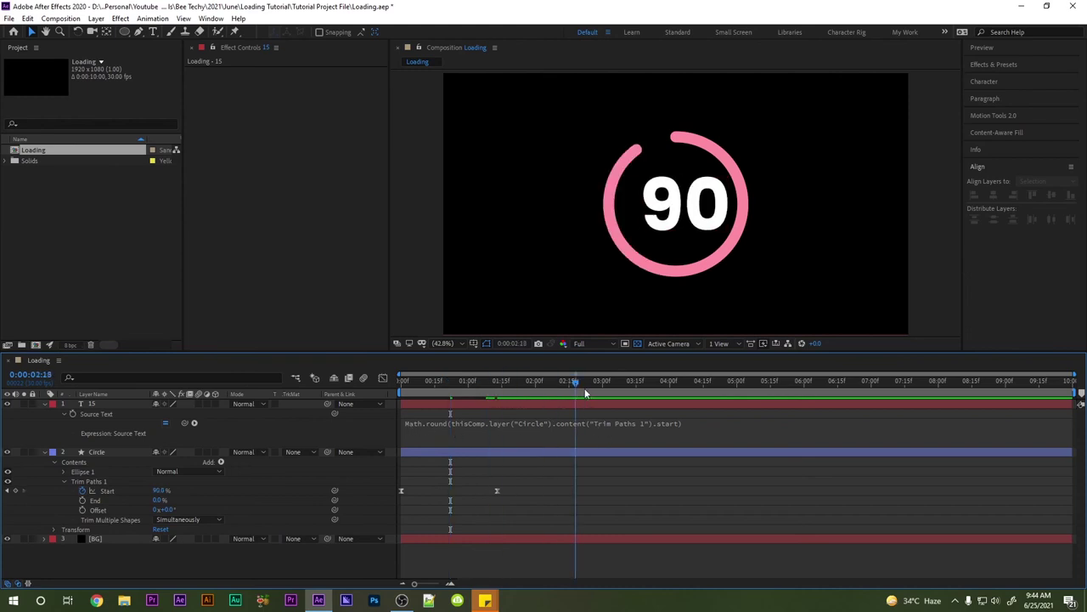
key(space)
drag(418, 382, 524, 382)
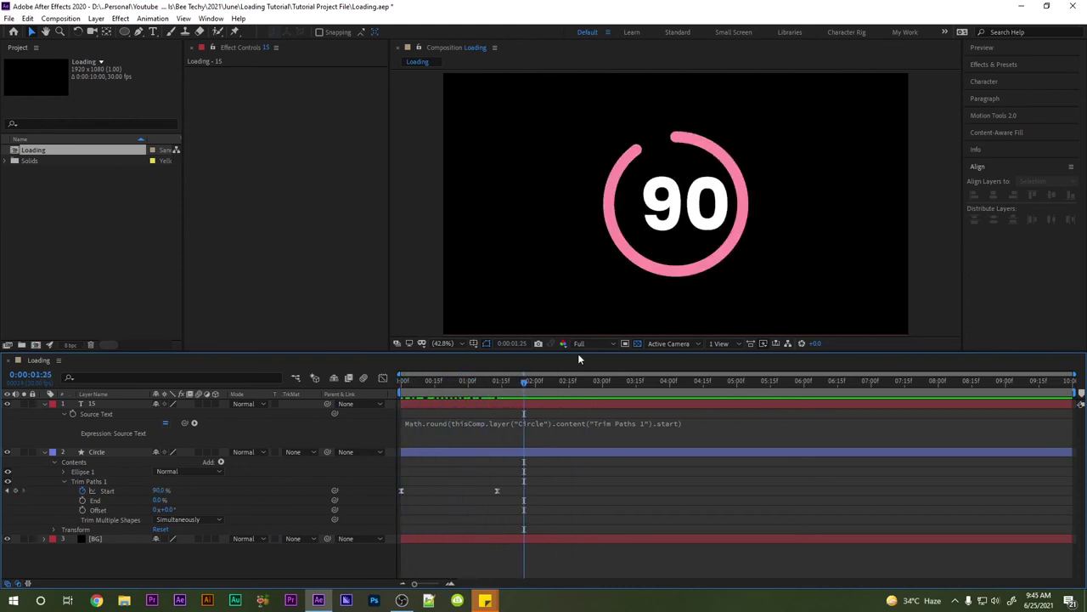
Centre-align the number's paragraph and move its anchor point to the text centre.
click(676, 214)
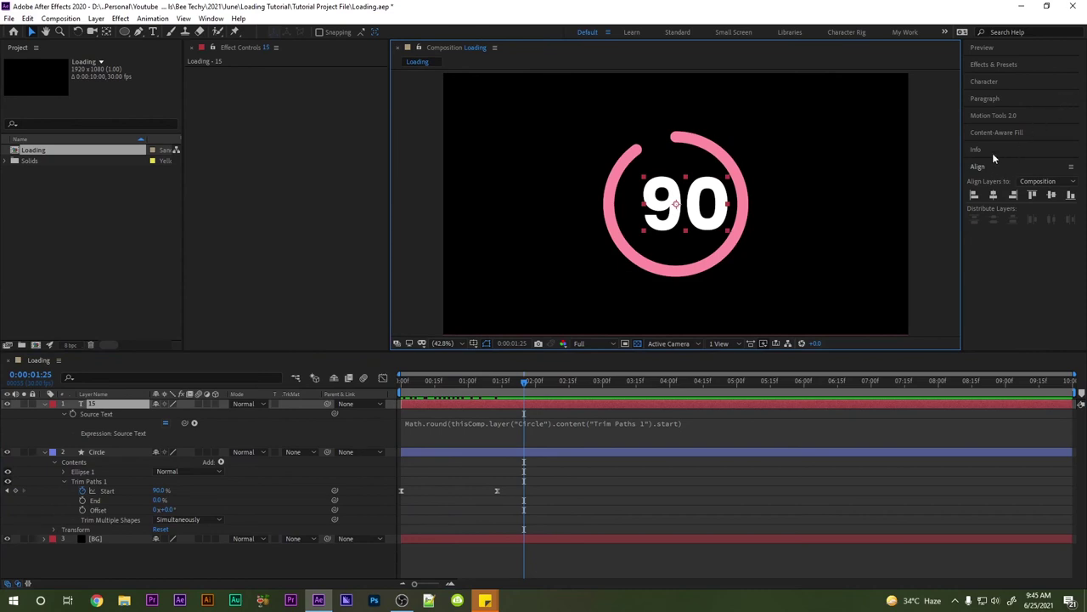
click(996, 100)
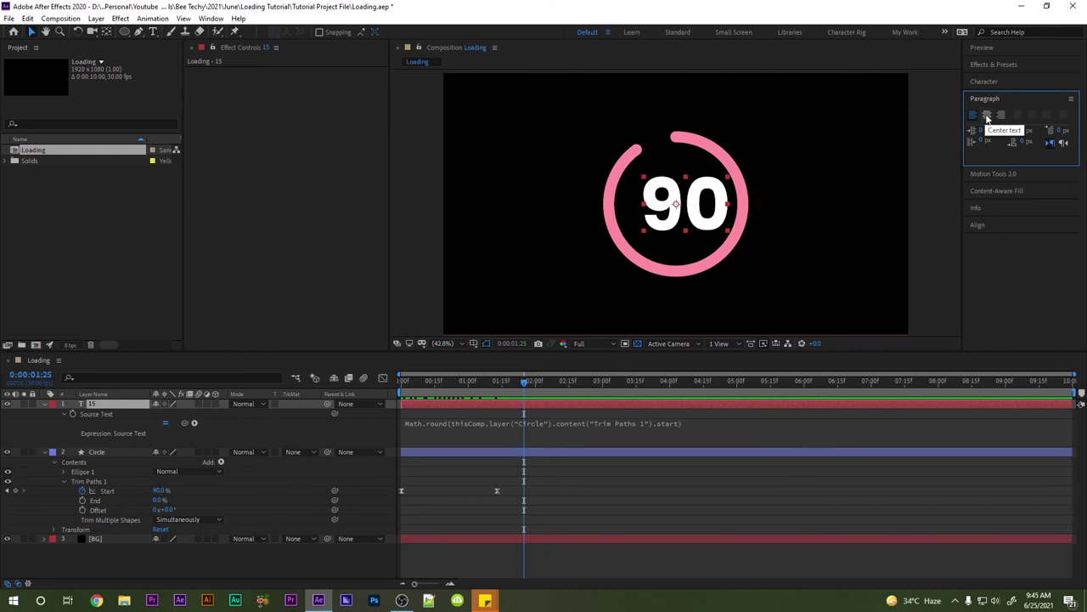
click(988, 116)
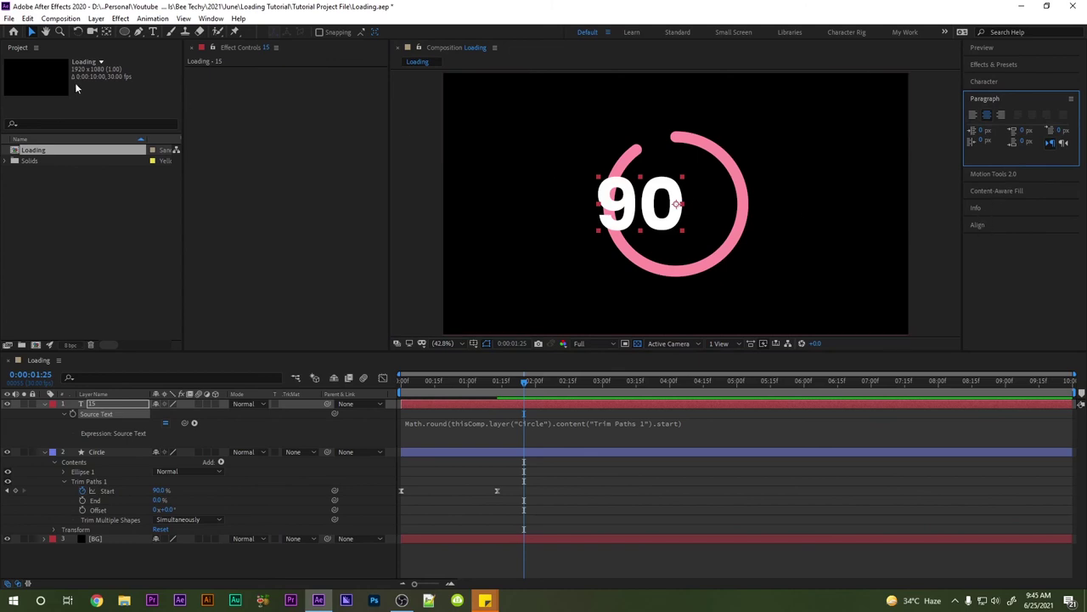
click(106, 33)
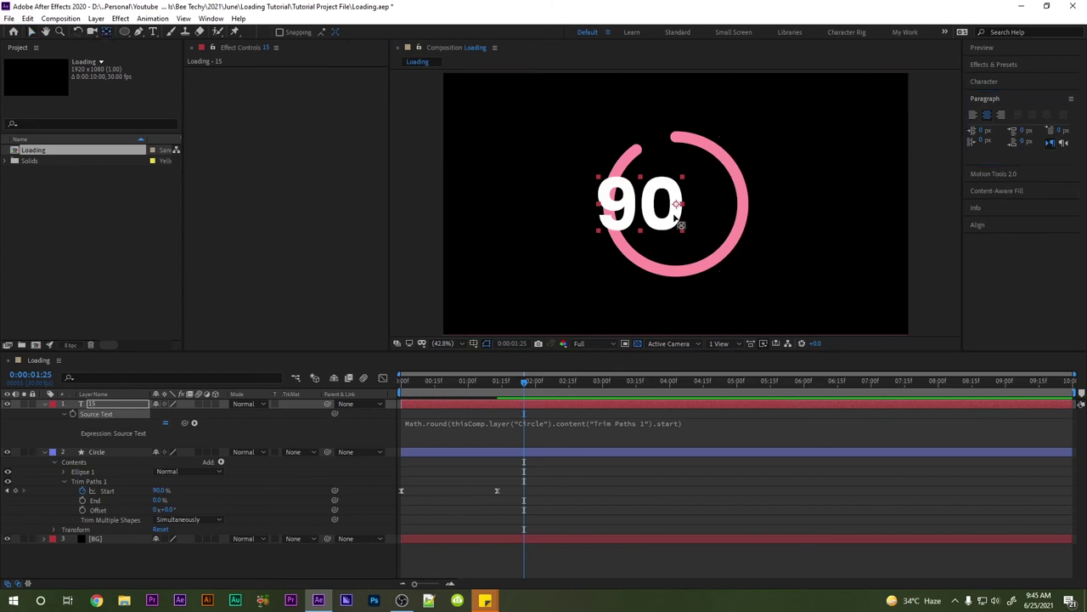
drag(680, 207, 641, 206)
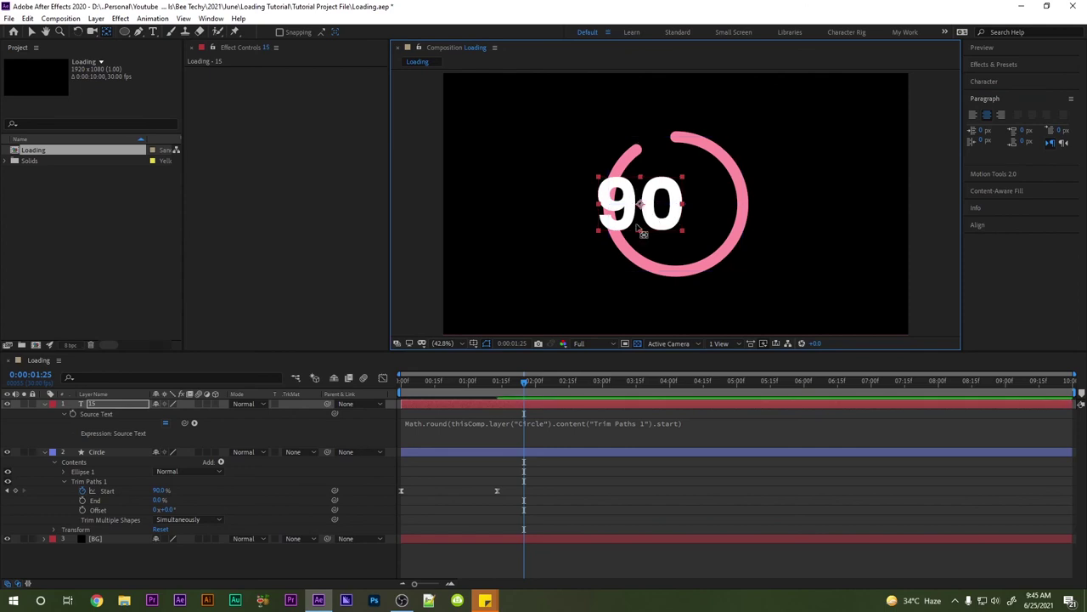
Align the number to the composition centre and scrub back toward the start.
click(978, 225)
click(993, 194)
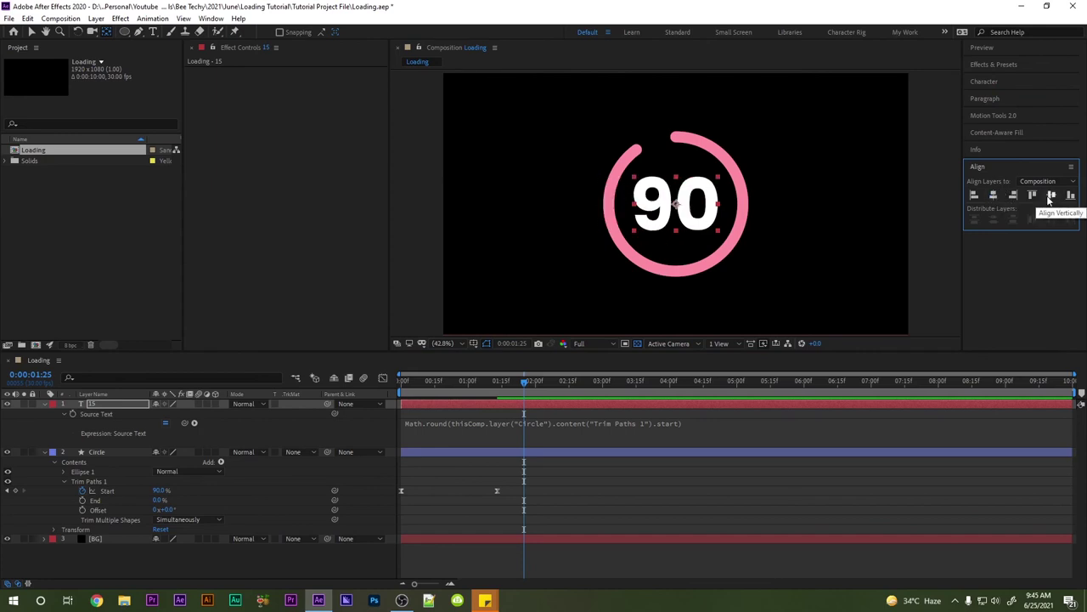
mouse_move(516, 382)
mouse_down()
mouse_move(427, 396)
mouse_move(529, 393)
mouse_move(414, 396)
mouse_move(527, 398)
mouse_move(376, 417)
mouse_up()
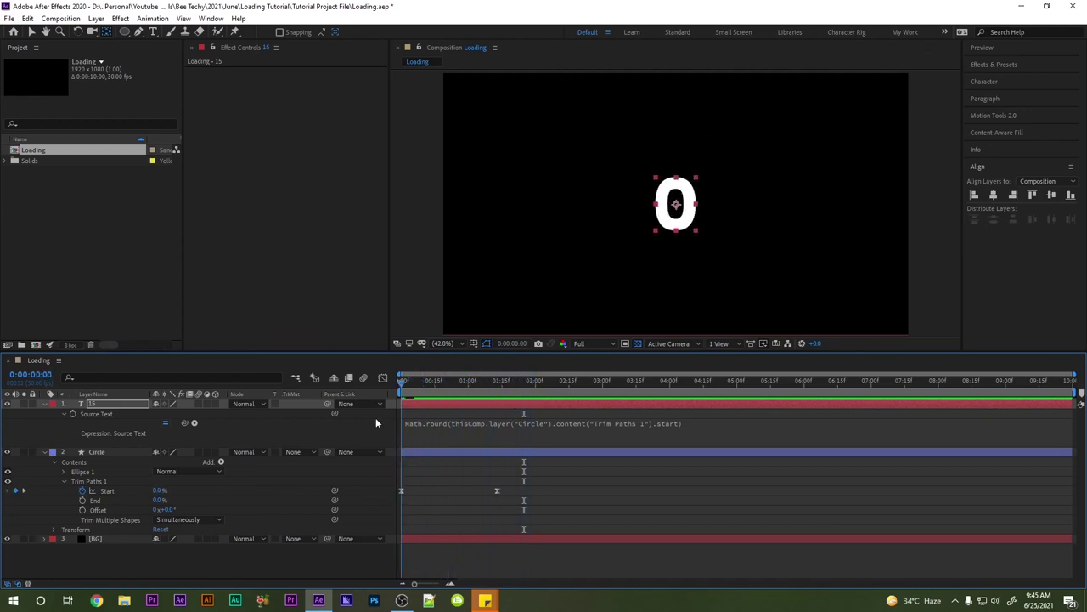
Preview the counter rising to 90, test the Start value, and delete the stray keyframe.
key(space)
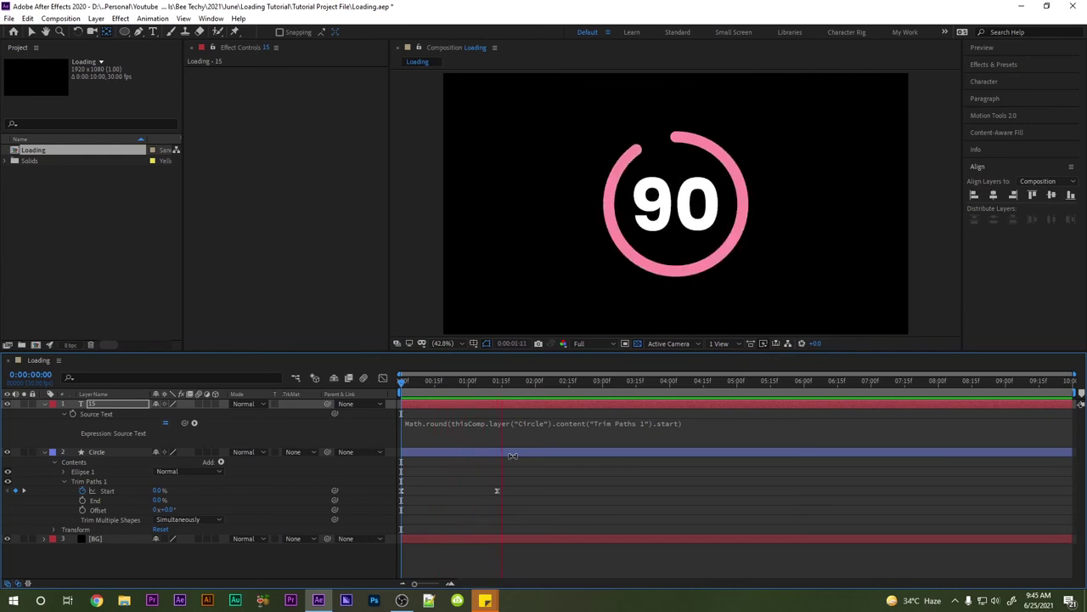
key(space)
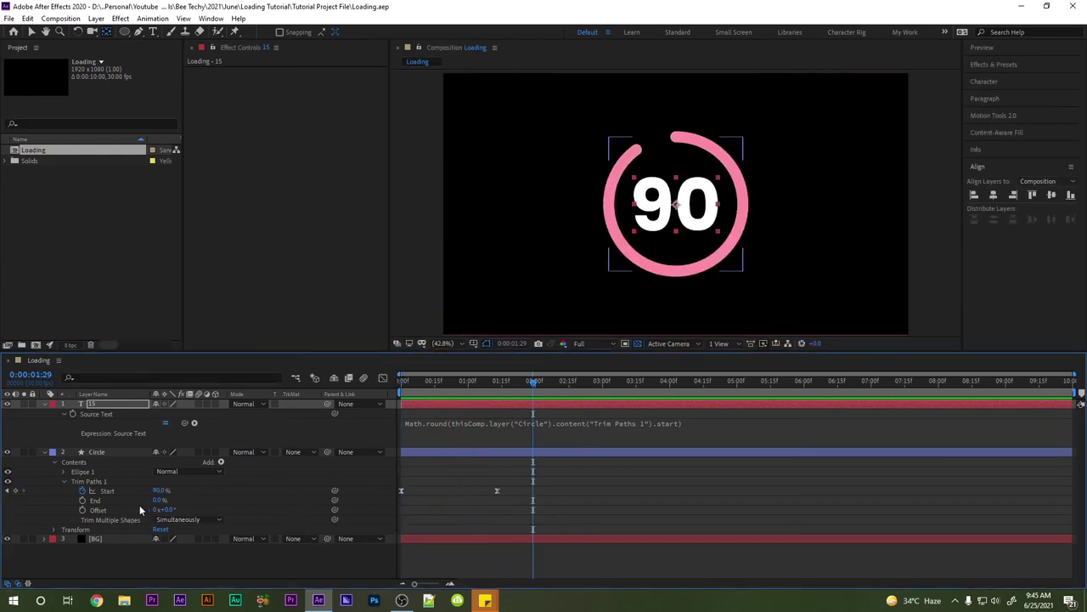
mouse_move(160, 490)
mouse_down()
mouse_move(127, 491)
mouse_move(144, 495)
mouse_move(133, 504)
mouse_up()
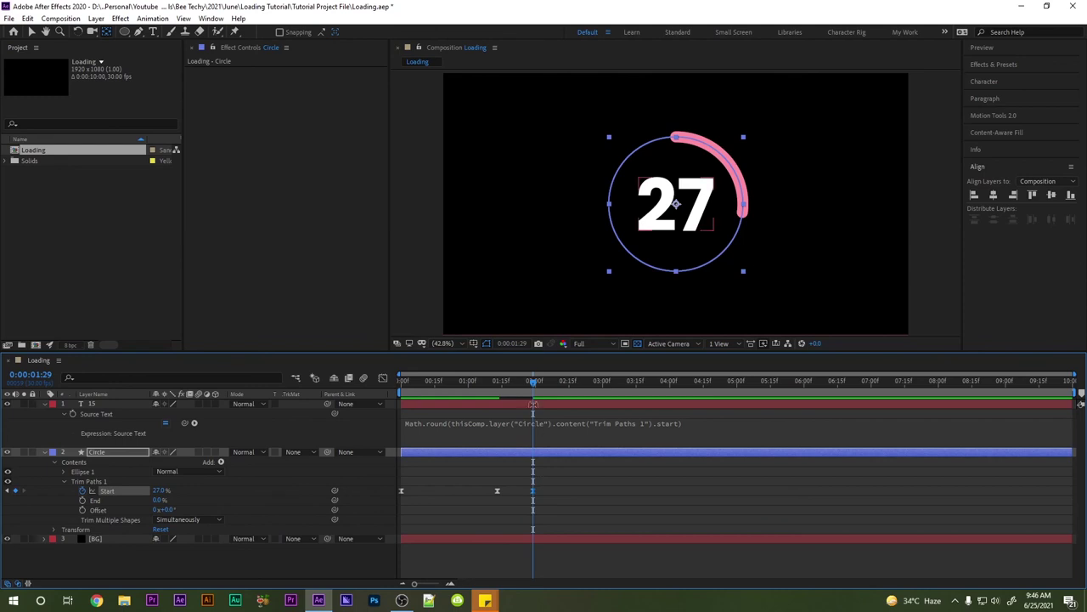
drag(559, 384, 564, 384)
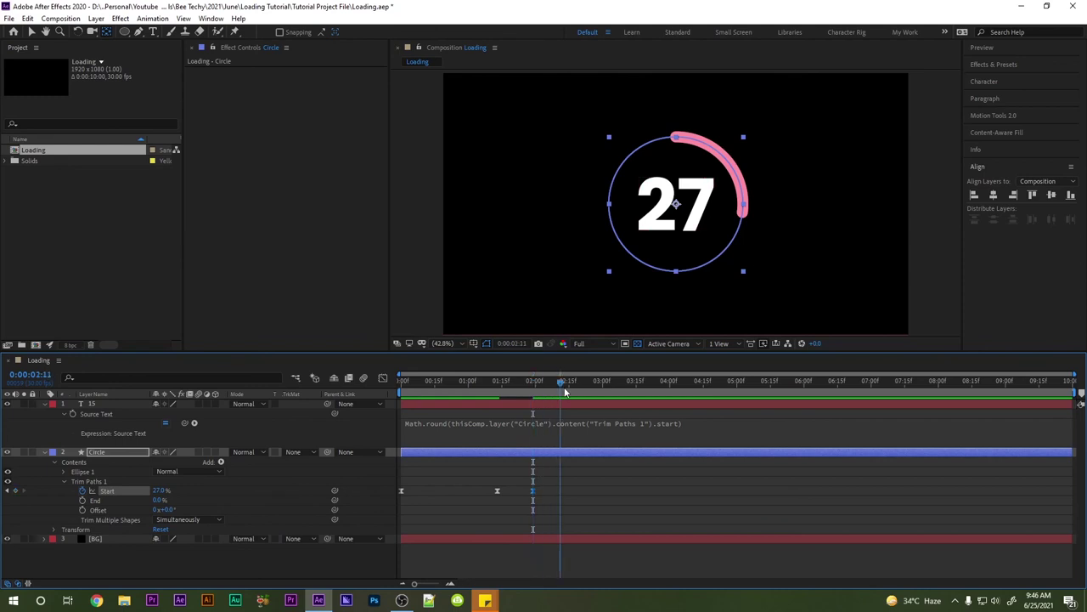
key(Delete)
click(556, 468)
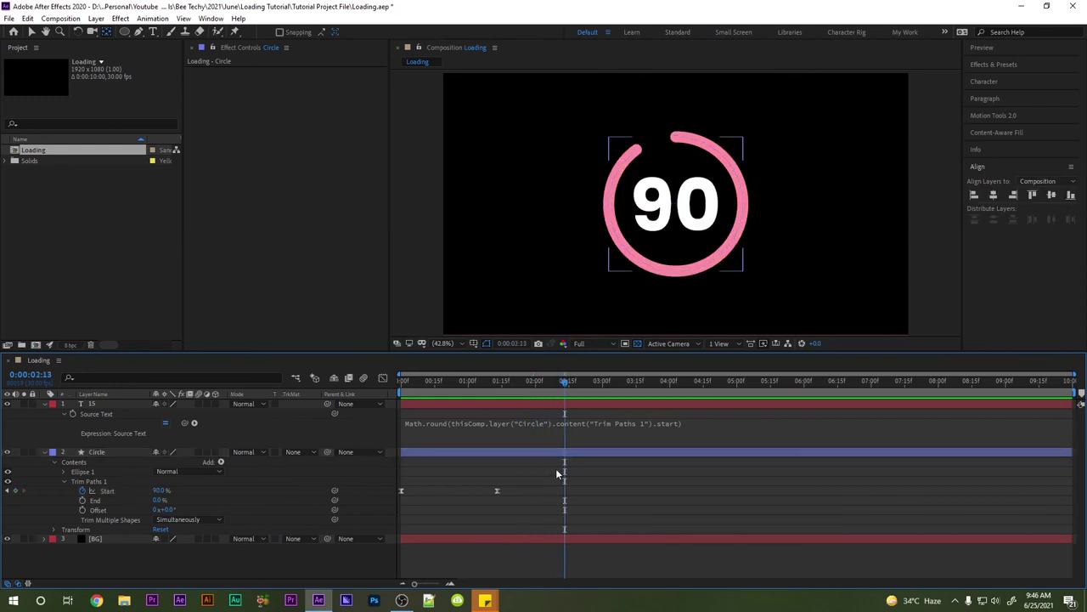